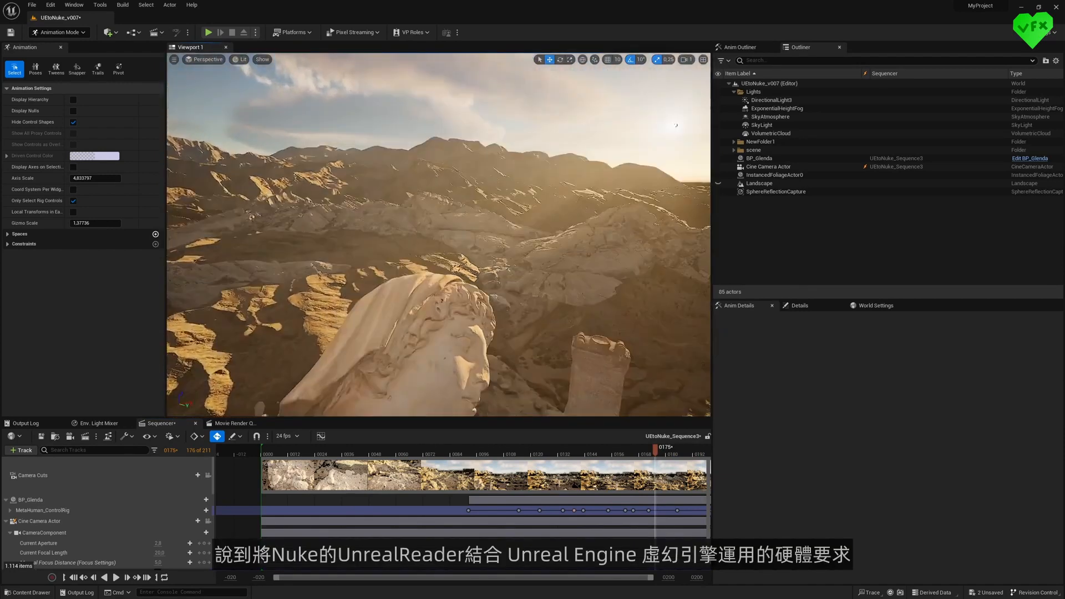
# Look over the desert level in the viewport, from the statue head and ruins to the rocky canyon terrain
pyautogui.moveTo(438, 235); pyautogui.dragTo(561, 233, button='right')
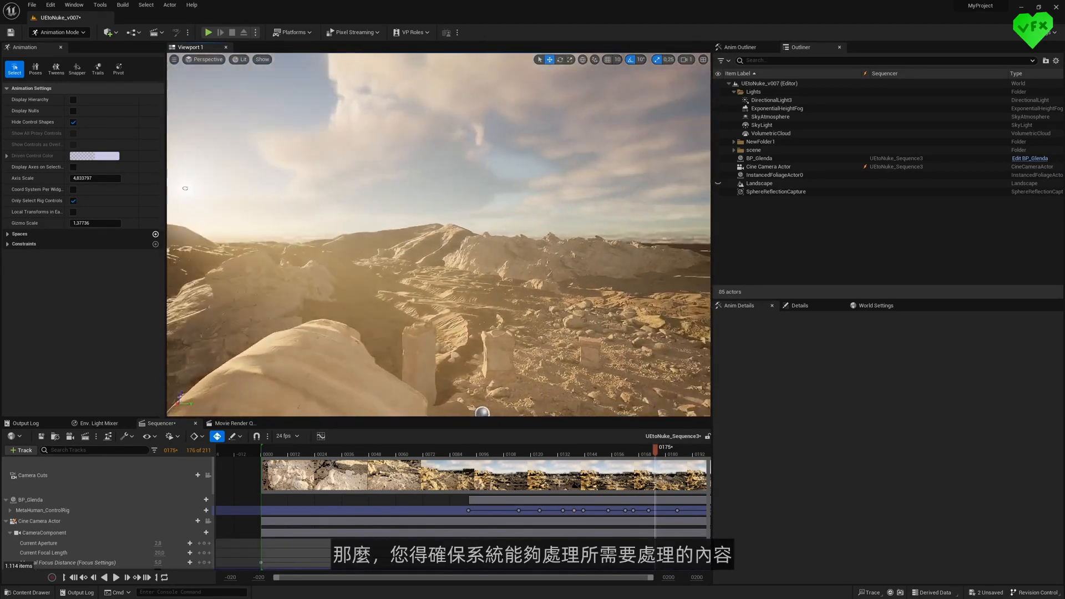
pyautogui.moveTo(438, 235); pyautogui.dragTo(366, 234, button='right')
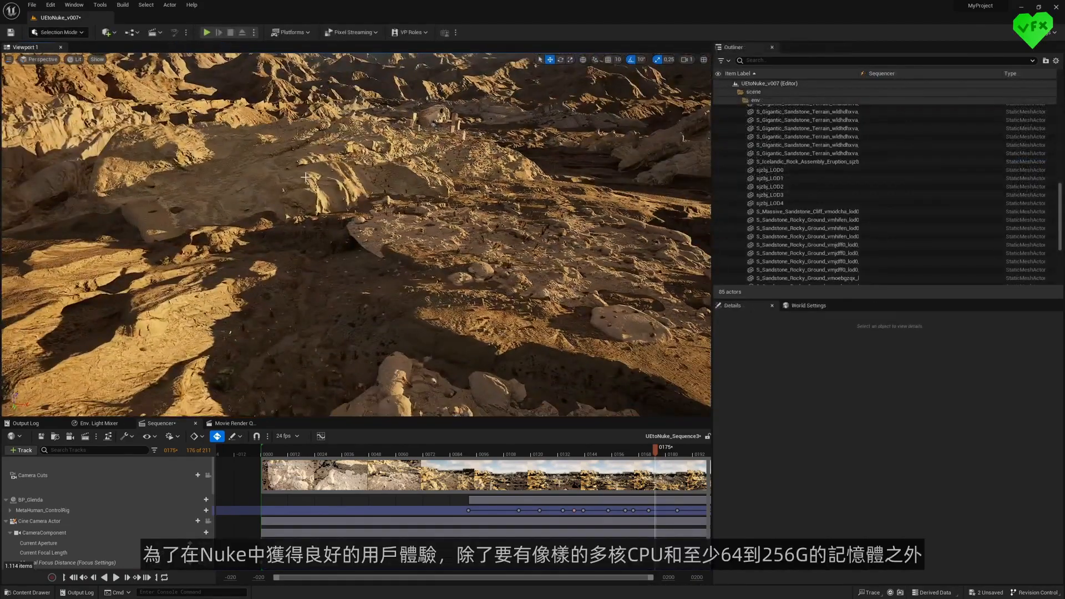
pyautogui.scroll(5, 380, 232)
pyautogui.scroll(10, 379, 232)
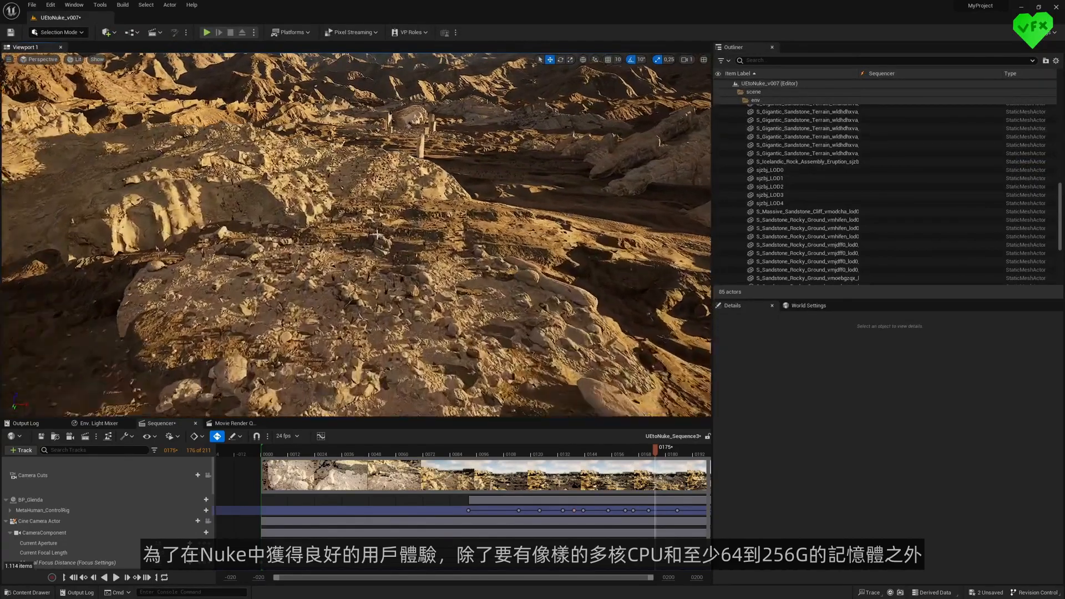
pyautogui.scroll(3, 380, 231)
pyautogui.moveTo(379, 231); pyautogui.dragTo(280, 205, button='right')
pyautogui.press('w')
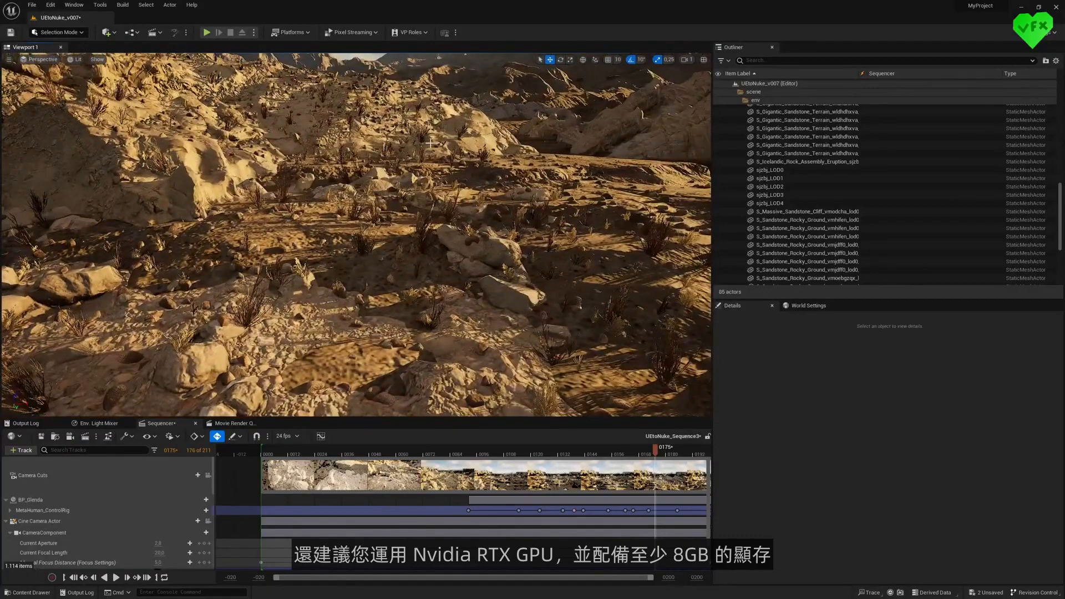
pyautogui.scroll(-5, 430, 143)
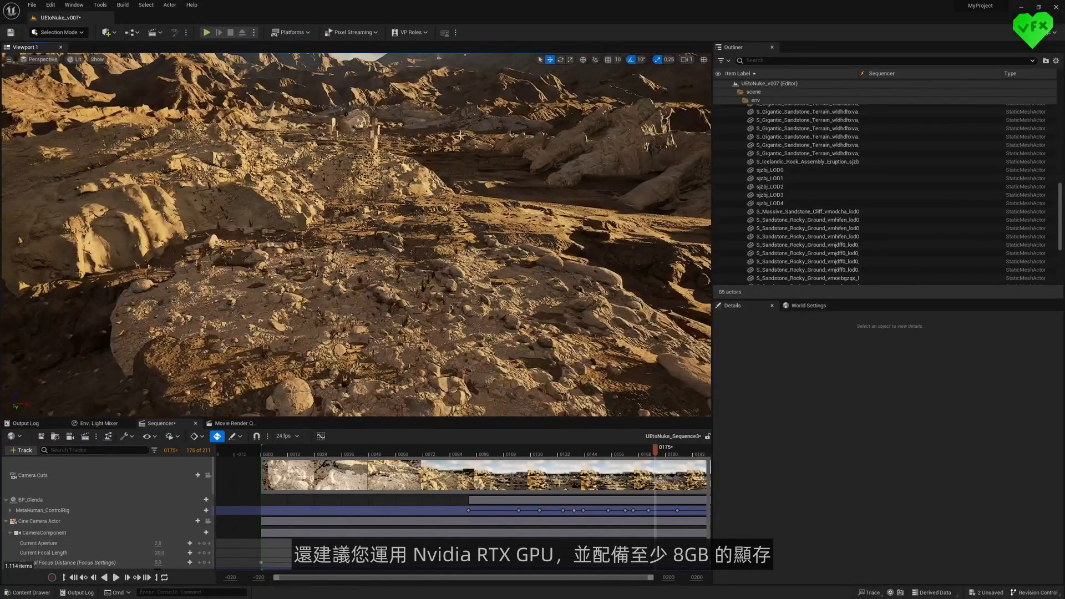
# Inspect the gigantic sandstone cliff and the broken Roman column up close by focusing the view on each
pyautogui.click(511, 144)
pyautogui.press('f')
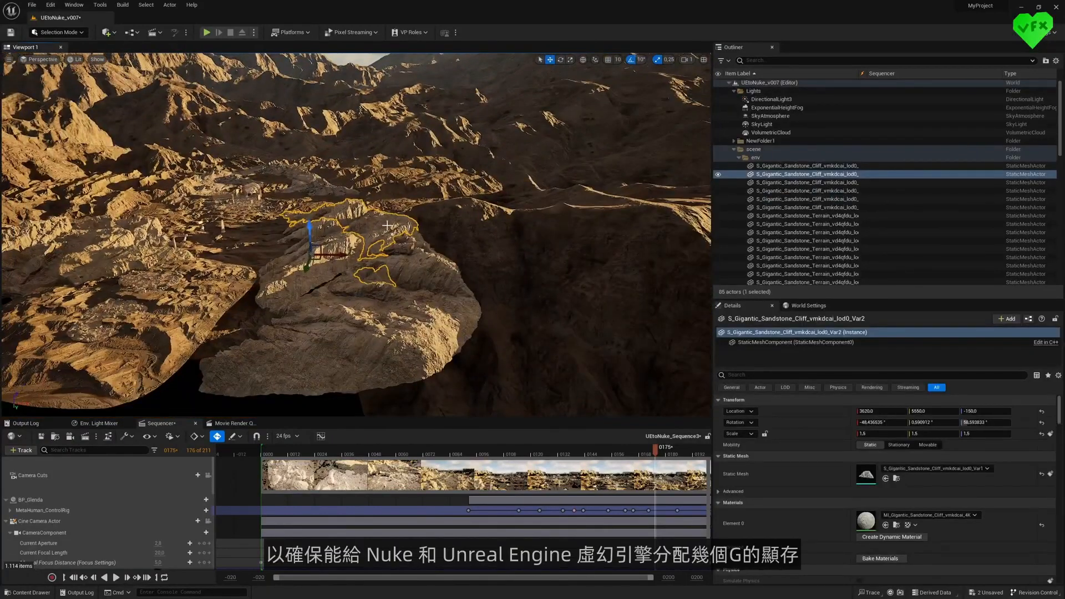
pyautogui.scroll(4, 263, 231)
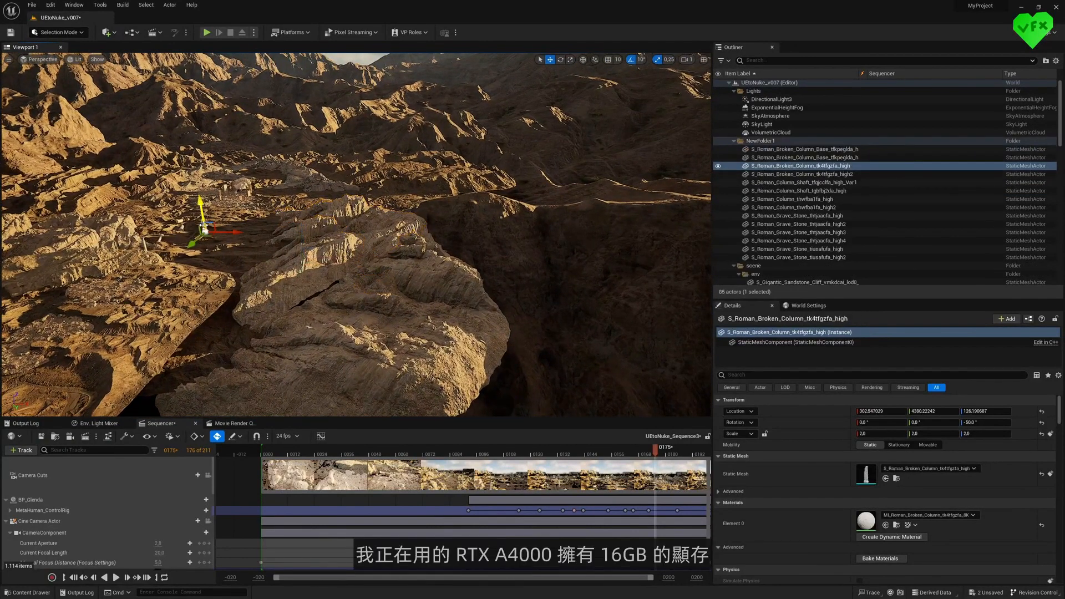
pyautogui.press('f')
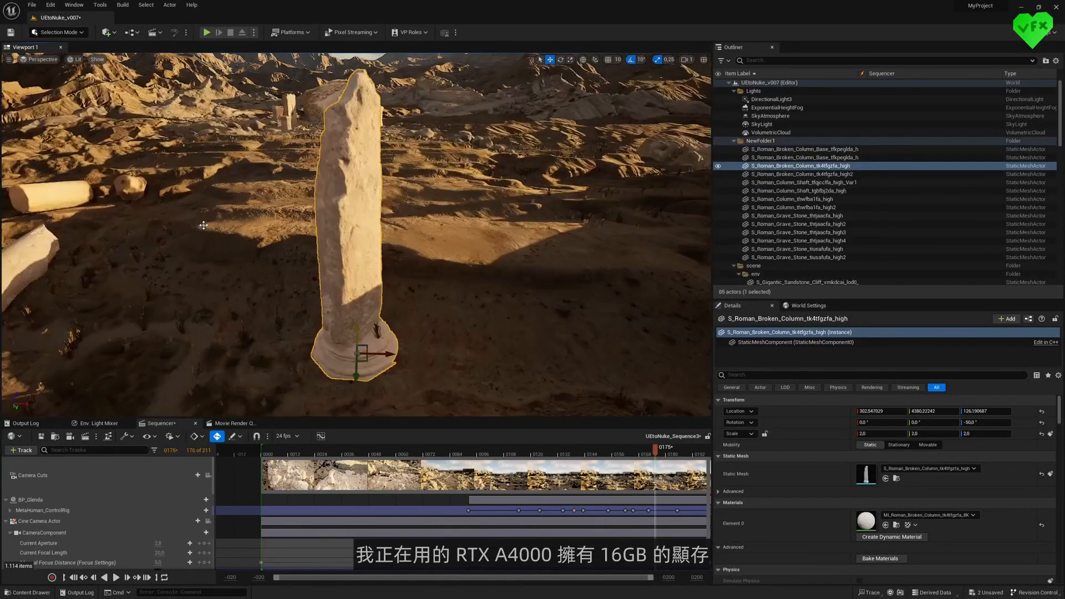
pyautogui.keyDown('alt'); pyautogui.moveTo(232, 245); pyautogui.dragTo(11, 193); pyautogui.keyUp('alt')
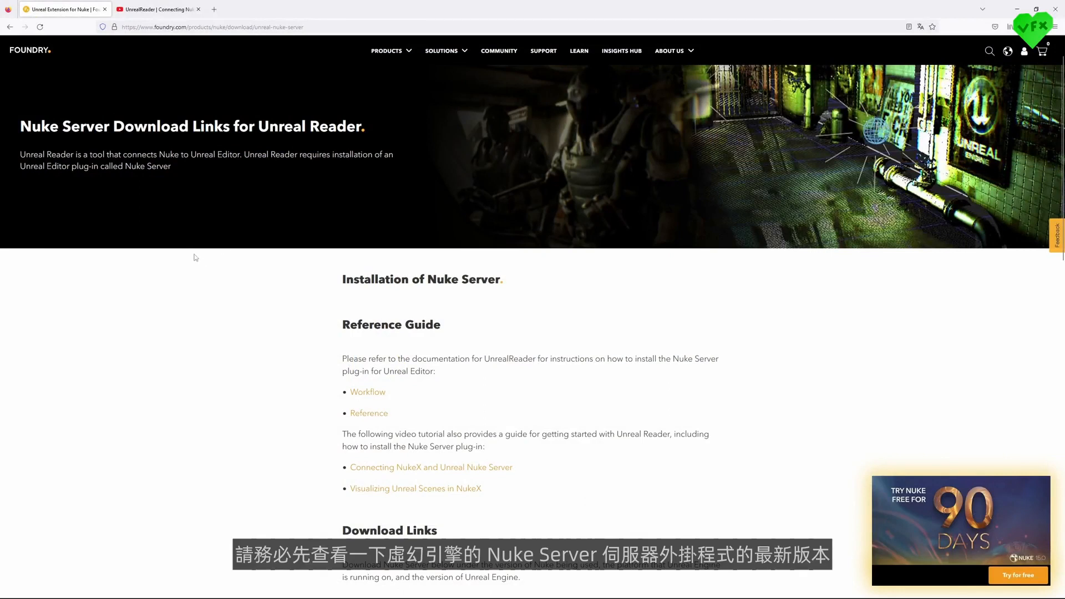
# In the browser, review Foundry's Nuke Server download versions for Unreal Reader and its tutorial on connecting NukeX with Unreal
pyautogui.scroll(-10, 261, 347)
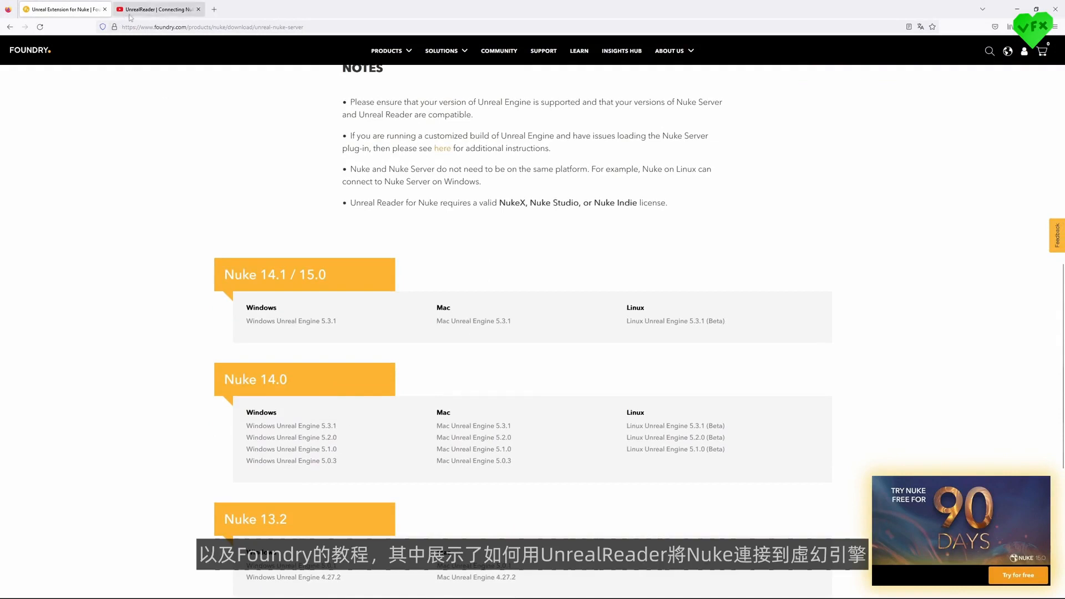
pyautogui.click(127, 13)
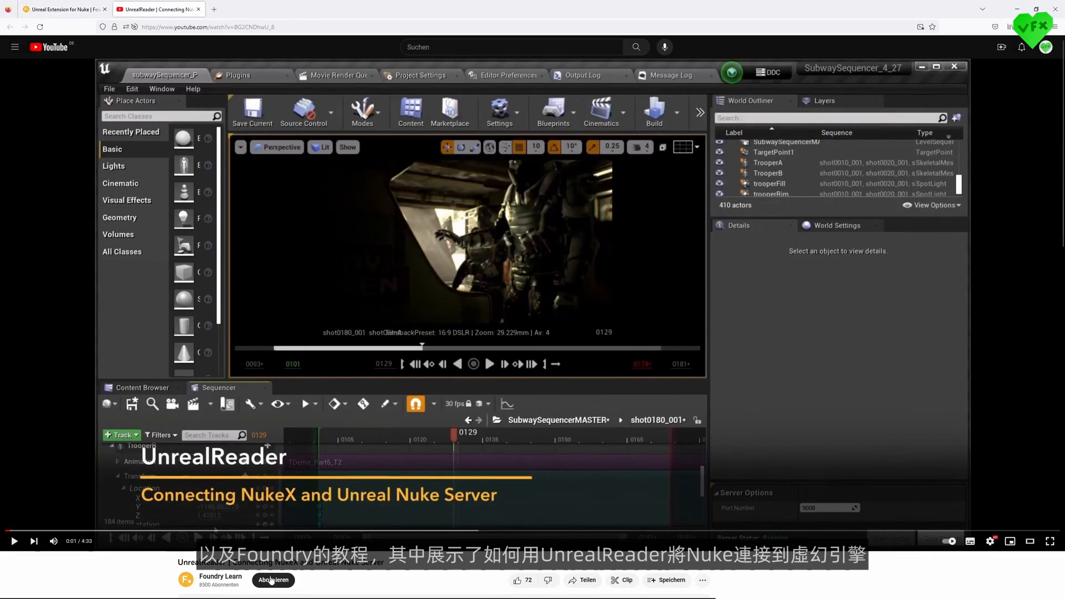
pyautogui.click(61, 10)
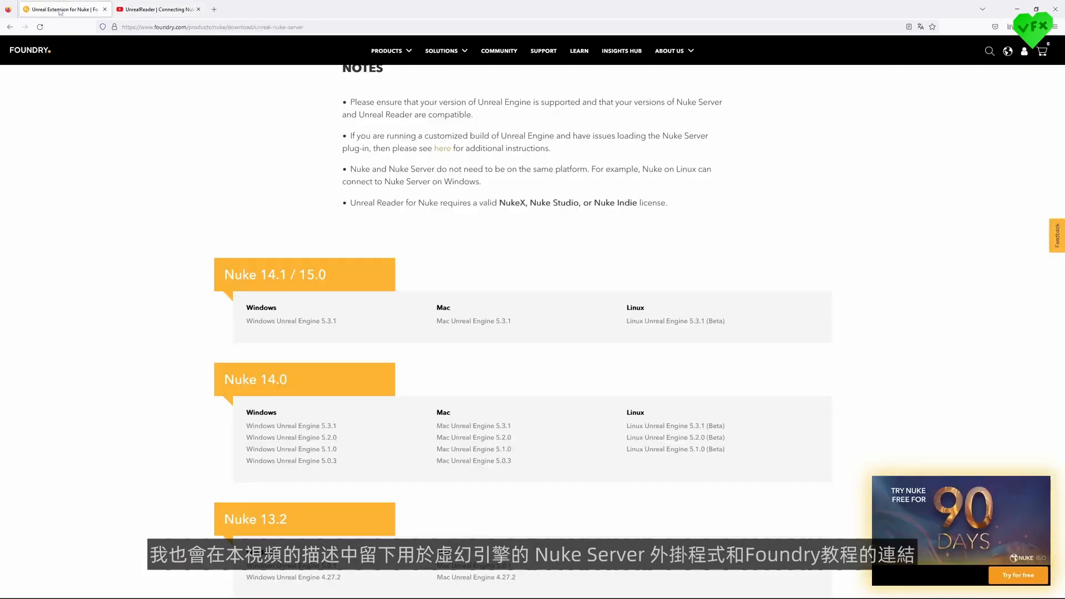
pyautogui.click(150, 11)
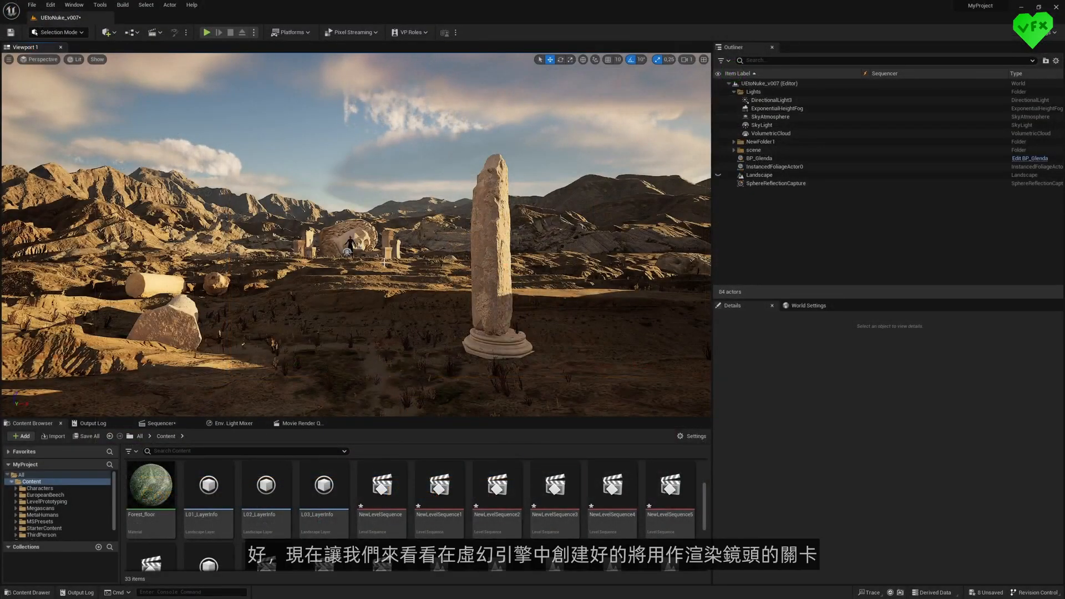
# Add a level sequence to the level and save it in the Content folder as NewLevelSequence7
pyautogui.keyDown('alt'); pyautogui.moveTo(395, 243); pyautogui.dragTo(178, 251); pyautogui.keyUp('alt')
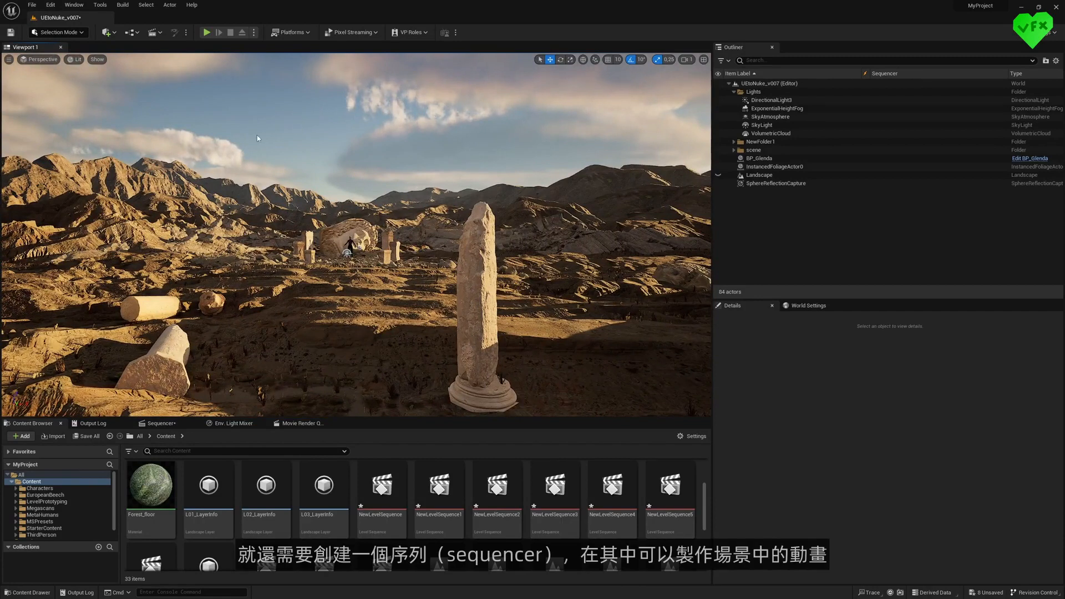
pyautogui.click(152, 32)
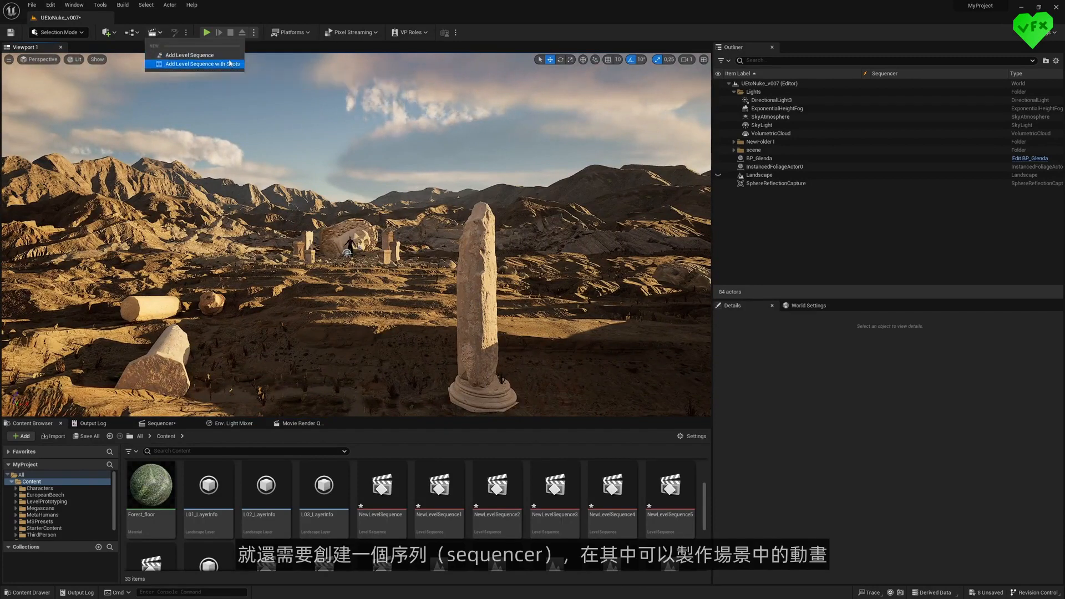
pyautogui.click(202, 56)
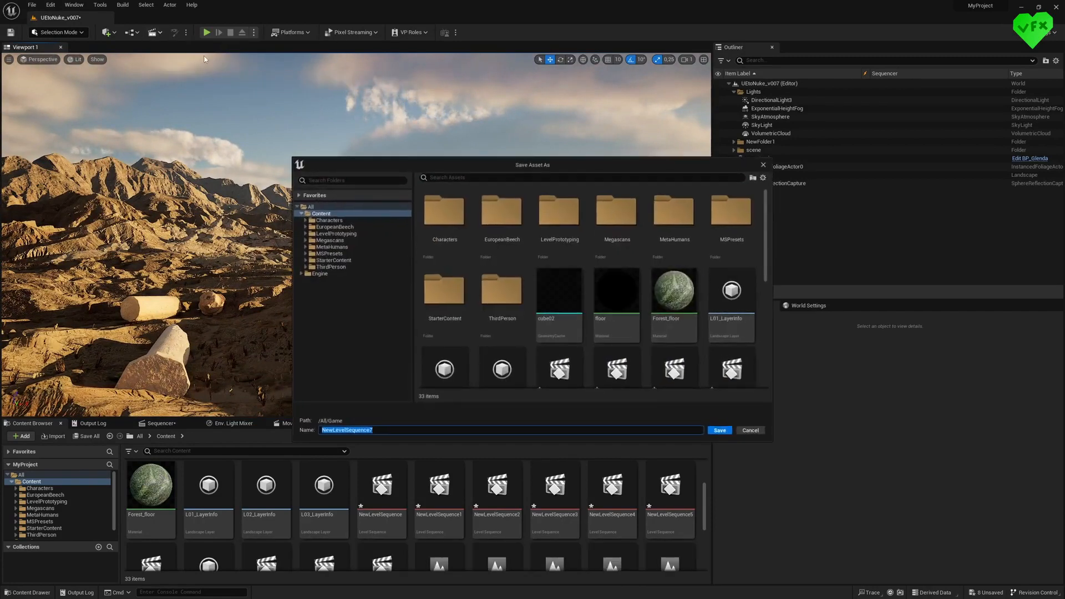
pyautogui.click(719, 430)
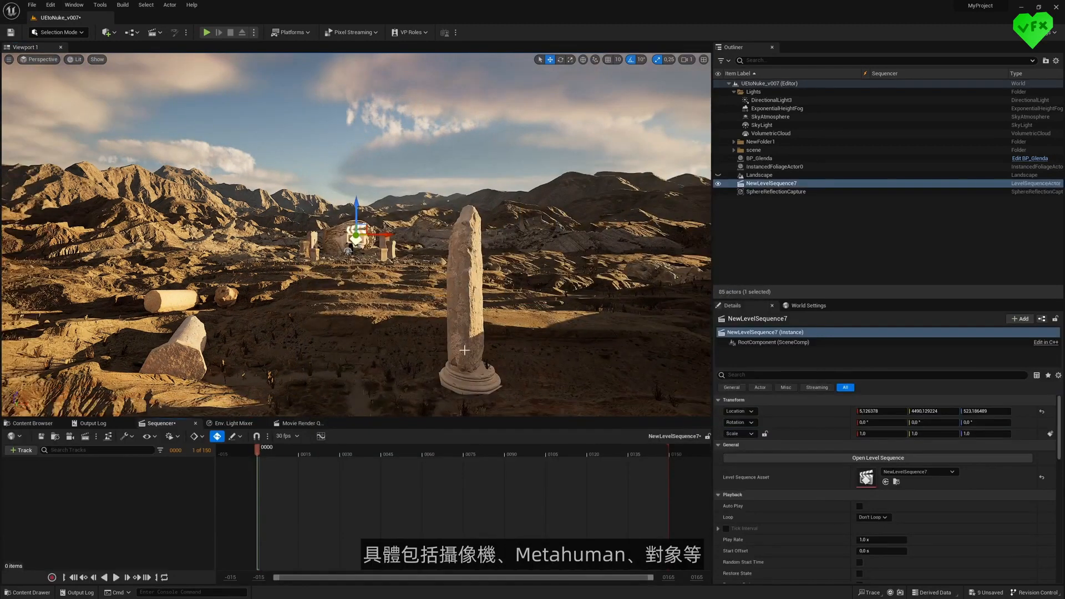
# Create a cine camera in the new level sequence with its own camera cut
pyautogui.moveTo(352, 308); pyautogui.dragTo(346, 361, button='middle')
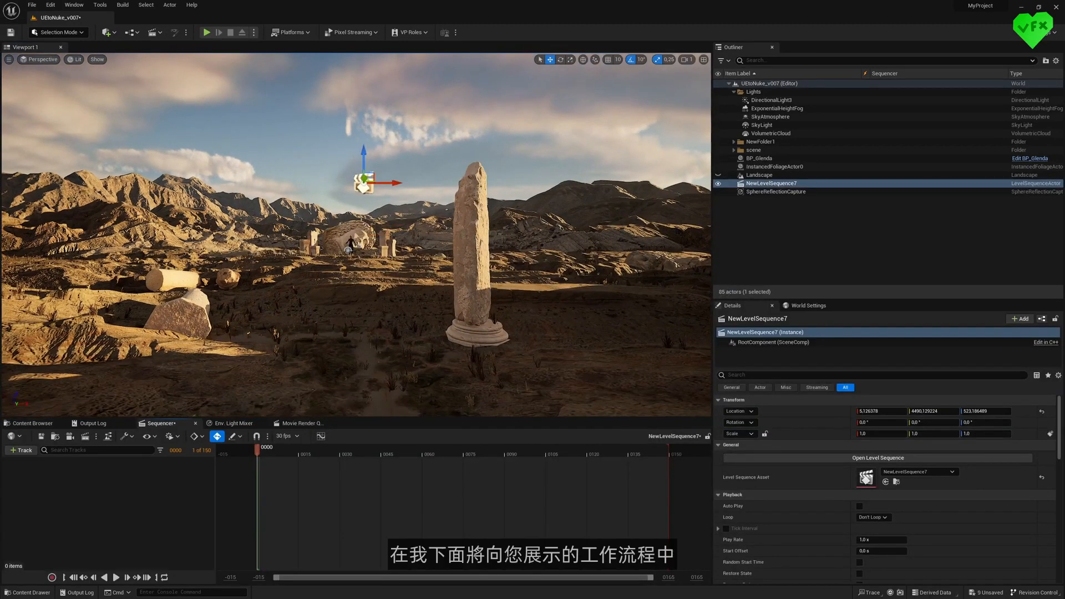
pyautogui.moveTo(373, 302)
pyautogui.keyDown('alt'); pyautogui.mouseDown()
pyautogui.moveTo(360, 313)
pyautogui.moveTo(383, 312)
pyautogui.mouseUp(); pyautogui.keyUp('alt')
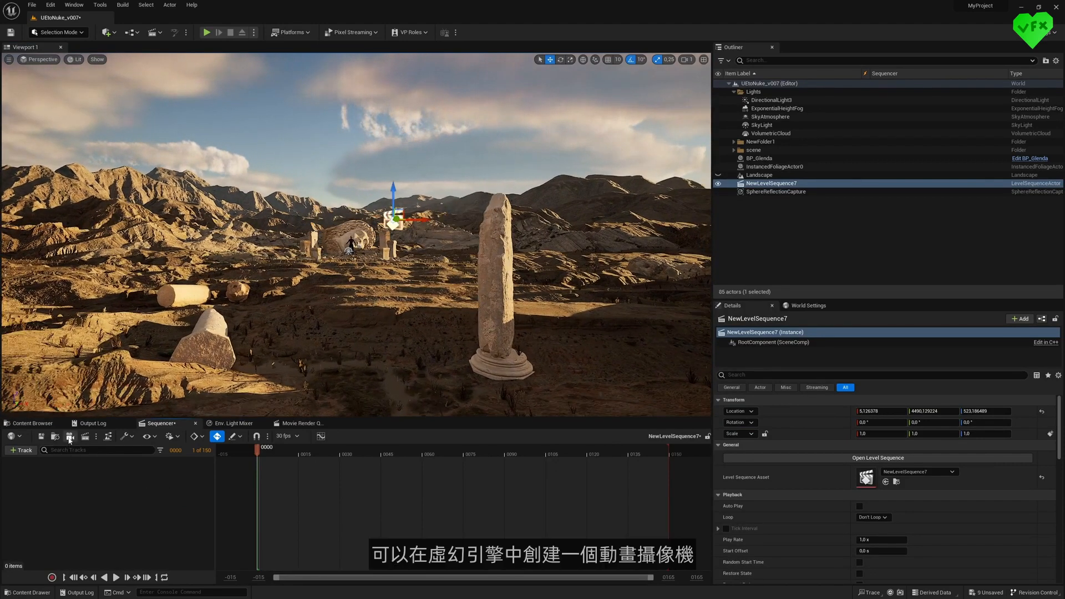
pyautogui.click(70, 439)
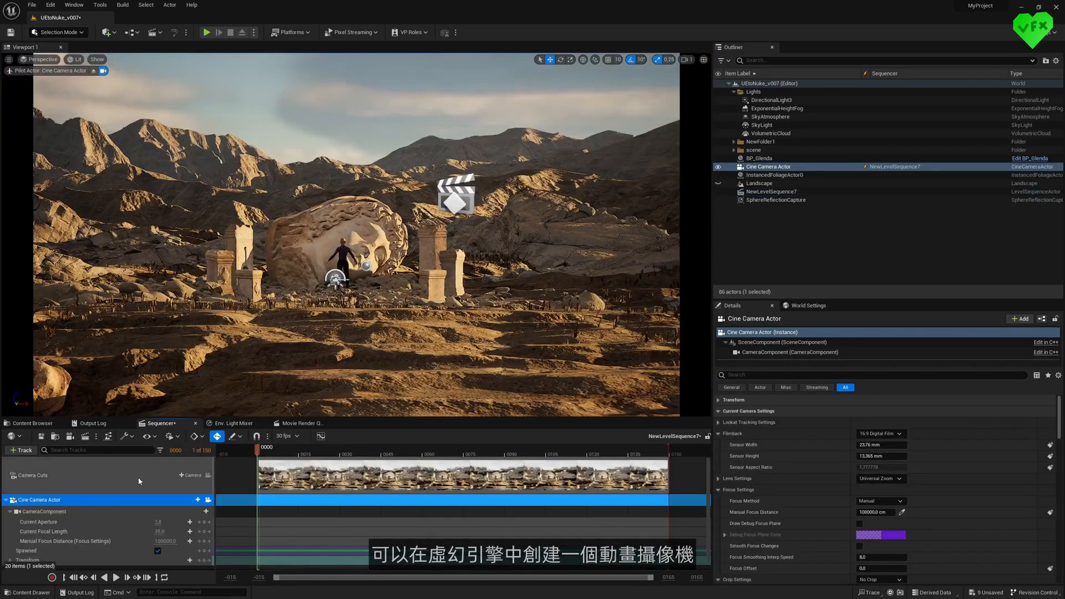
# Import the FBX camera animation shot_cam_v010.fbx onto the Cine Camera Actor track with the default import options
pyautogui.rightClick(136, 506)
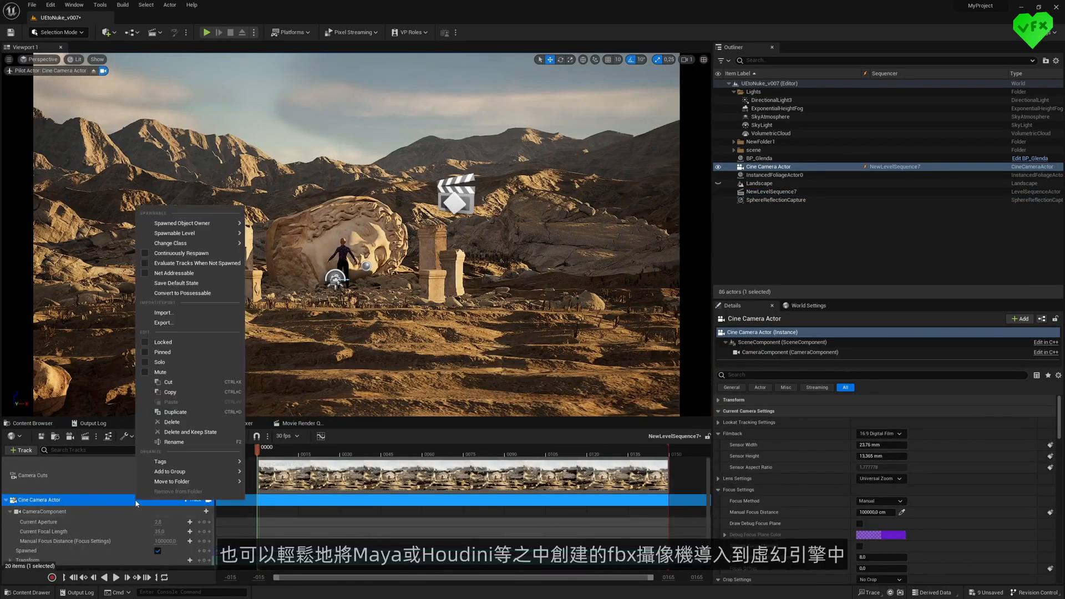
pyautogui.click(181, 313)
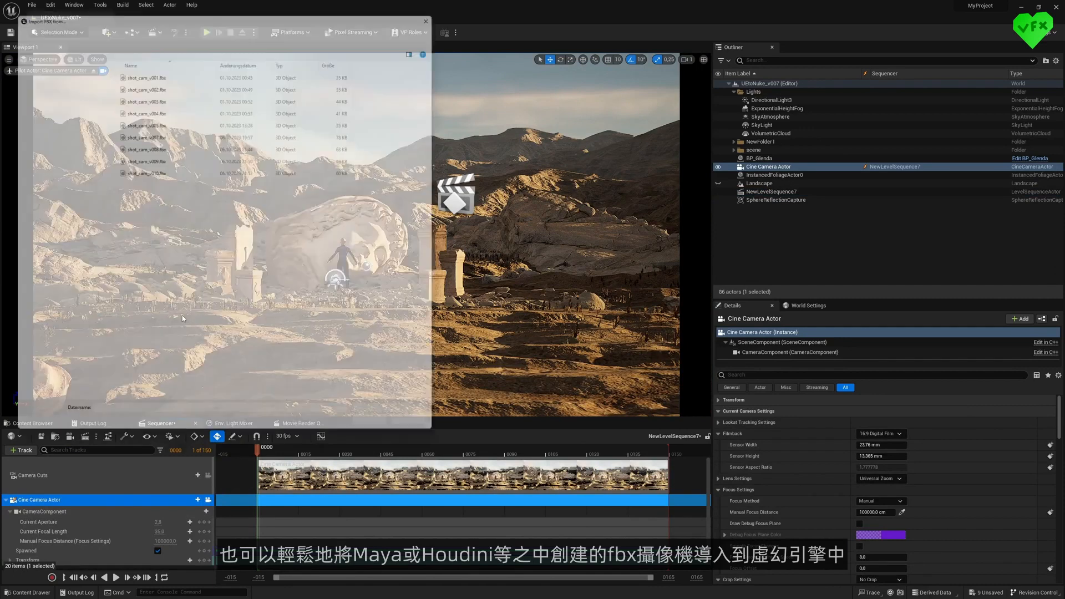
pyautogui.click(146, 171)
pyautogui.click(388, 436)
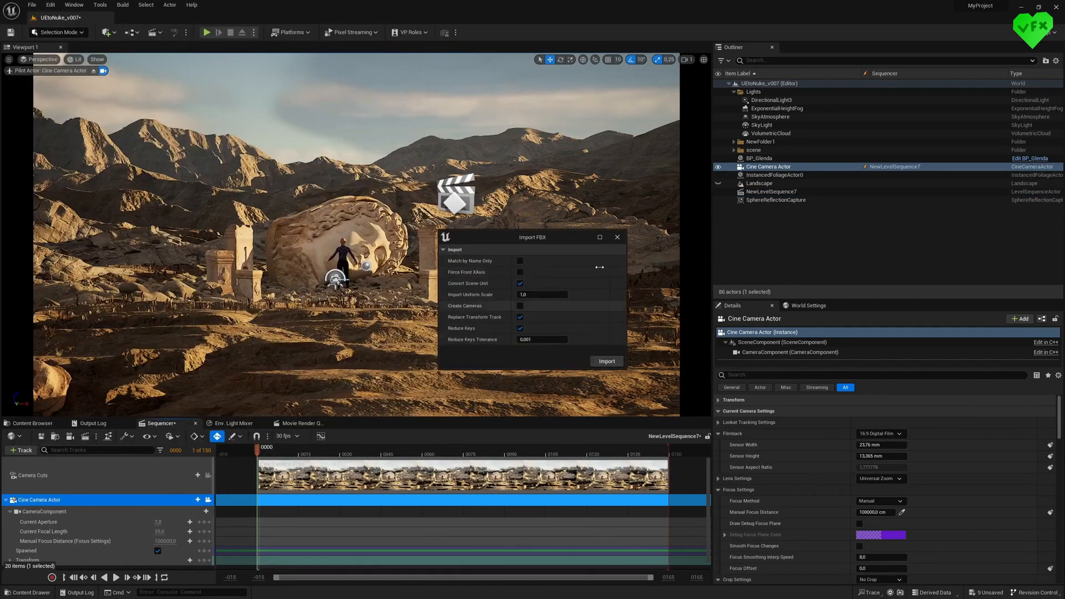
pyautogui.click(606, 361)
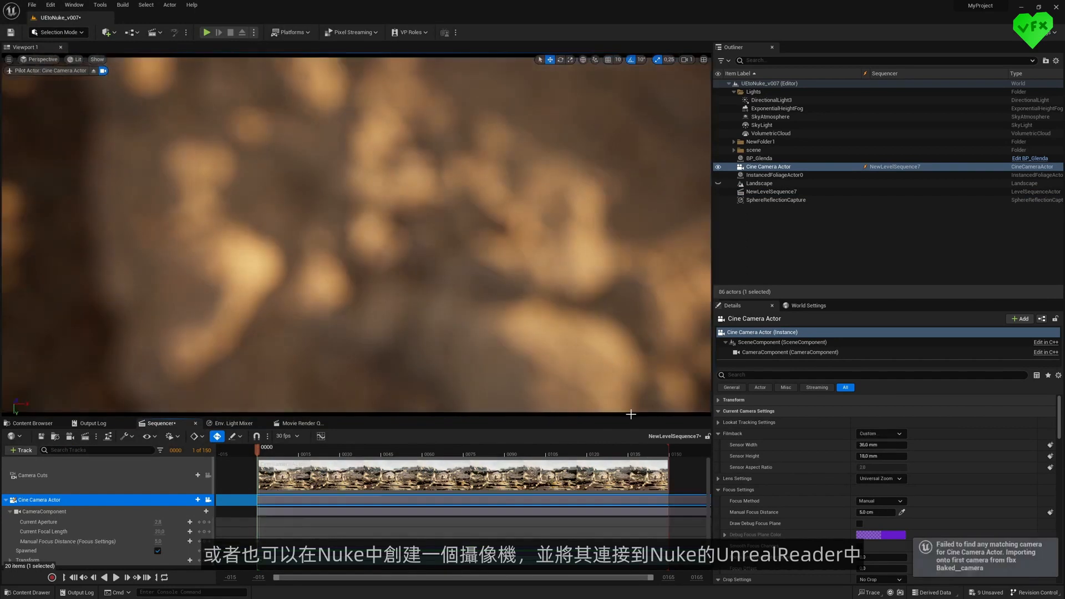
# Set the cine camera's Focus Method to Disable and scrub the sequence to frame 152 to preview the camera move
pyautogui.click(877, 501)
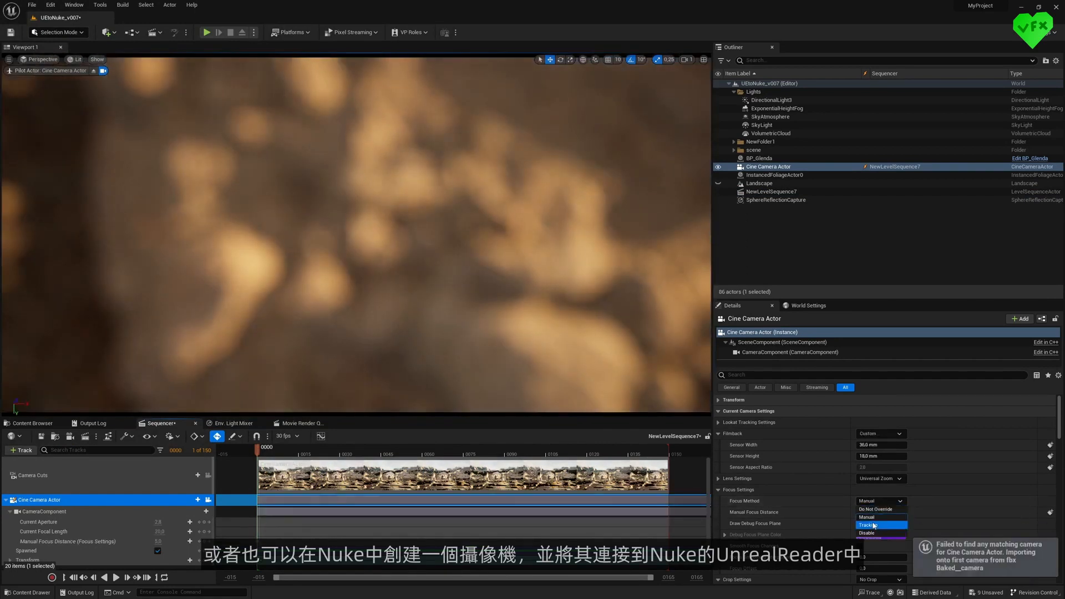
pyautogui.click(869, 533)
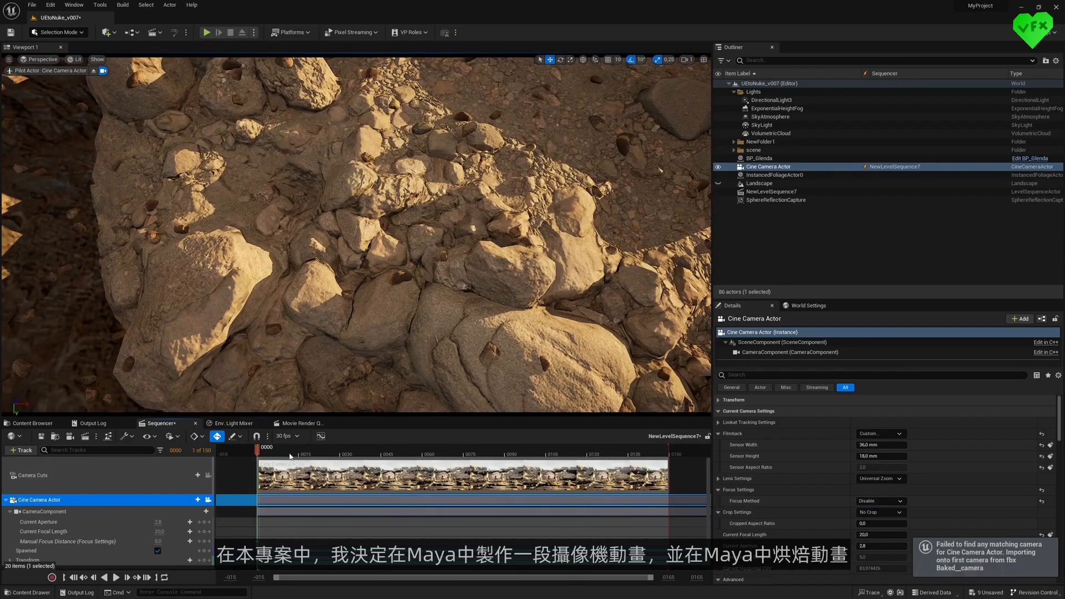
pyautogui.click(337, 452)
pyautogui.moveTo(350, 455)
pyautogui.mouseDown()
pyautogui.moveTo(638, 450)
pyautogui.moveTo(710, 451)
pyautogui.moveTo(669, 463)
pyautogui.moveTo(714, 464)
pyautogui.moveTo(433, 454)
pyautogui.moveTo(676, 454)
pyautogui.mouseUp()
pyautogui.click(698, 453)
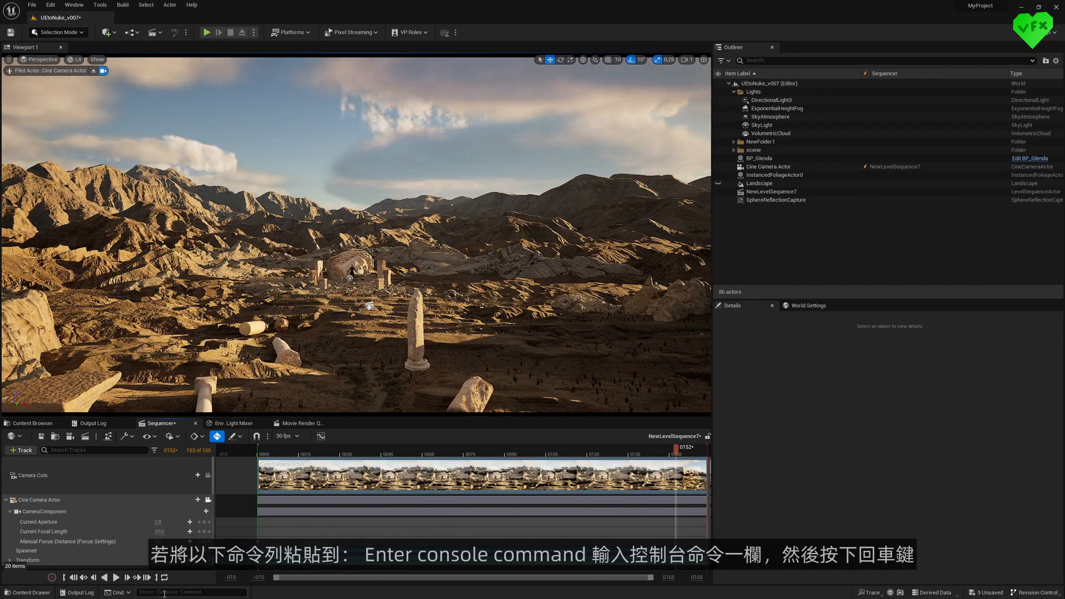
# Query the texture pool size with the console command r.Streaming.PoolSize and read the result in the Output Log
pyautogui.write('r.Streaming.PoolSize')
pyautogui.press('Return')
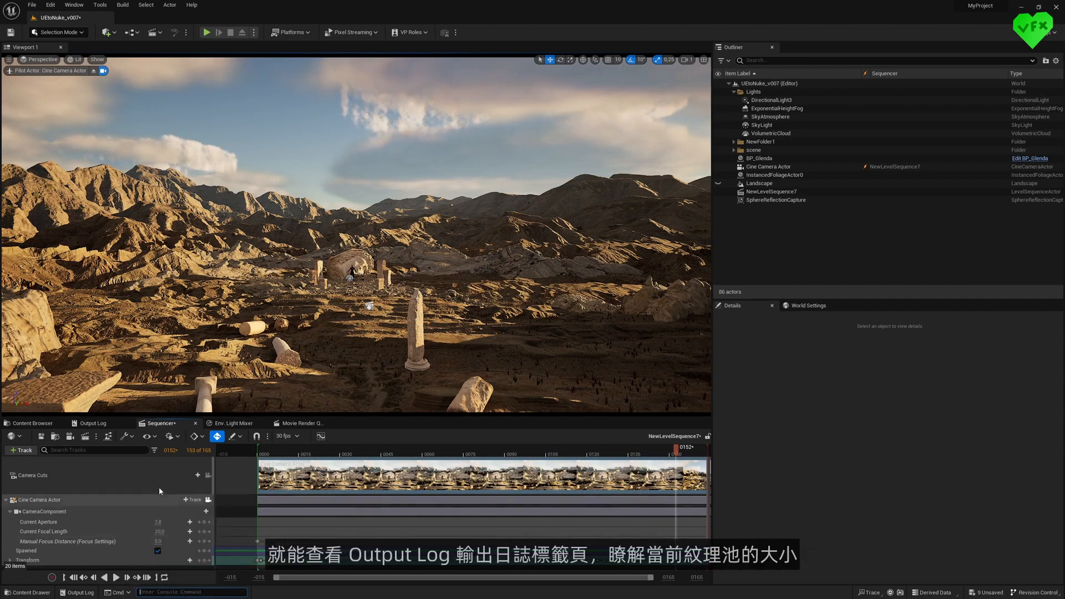
pyautogui.click(95, 424)
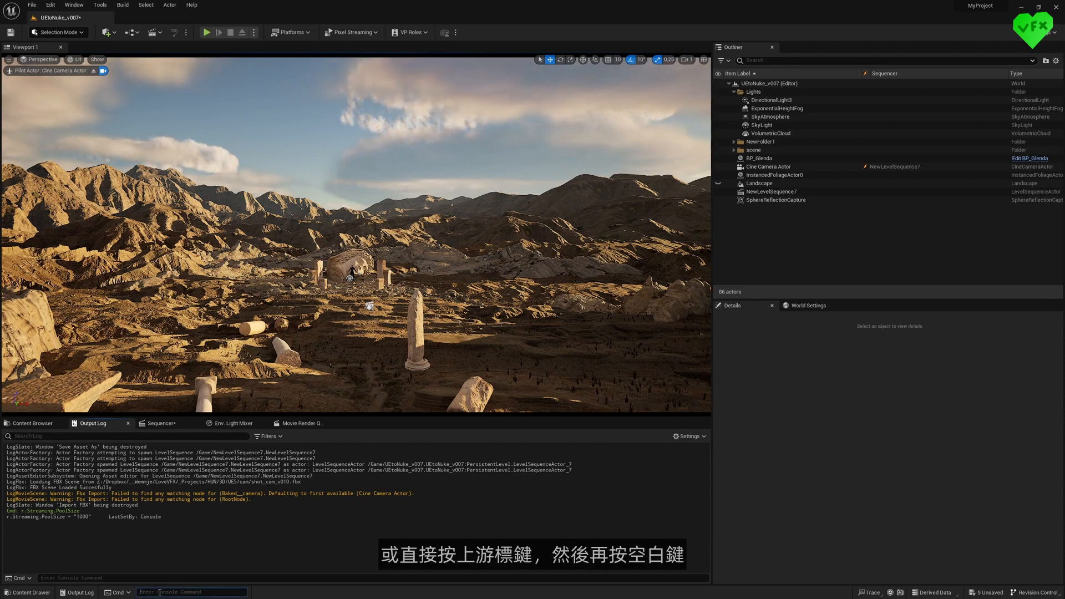
# Set the texture streaming pool to 10000 MB with the console command r.Streaming.PoolSize 10000
pyautogui.press('Up')
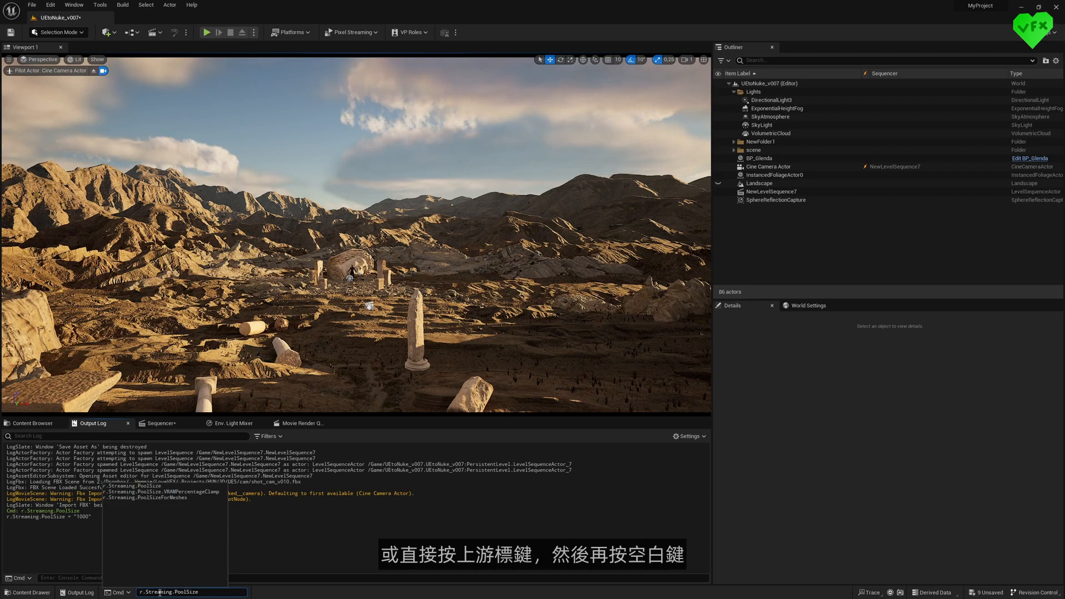
pyautogui.write('1')
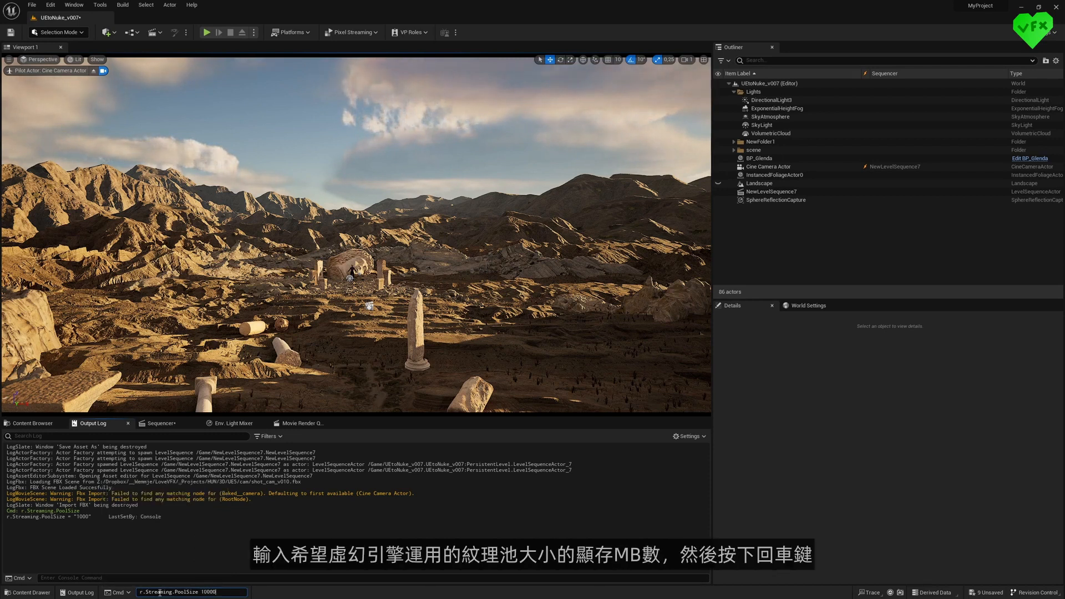
pyautogui.write('0000')
pyautogui.press('Return')
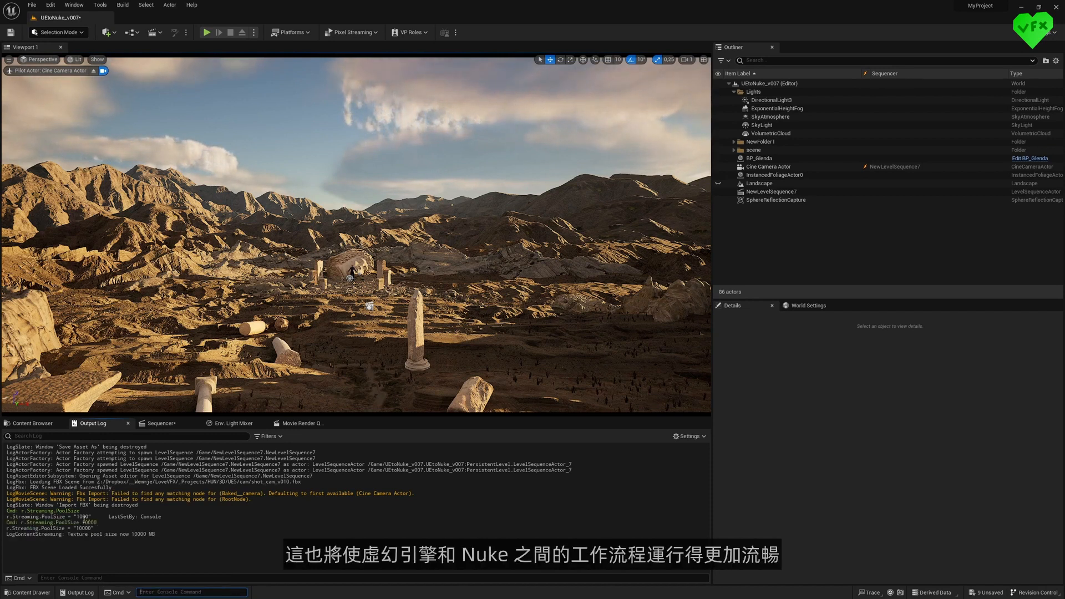
# Return to the sequence, move the playhead to frame 153 and open the Nuke Server window
pyautogui.click(164, 423)
pyautogui.moveTo(677, 452)
pyautogui.mouseDown()
pyautogui.moveTo(423, 452)
pyautogui.moveTo(681, 459)
pyautogui.mouseUp()
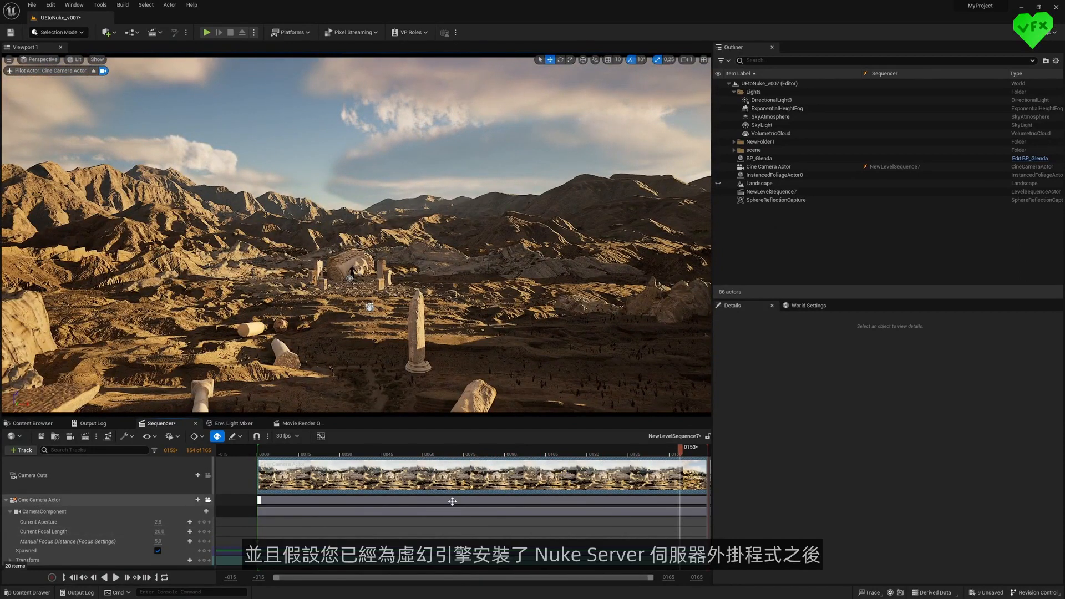
pyautogui.click(75, 6)
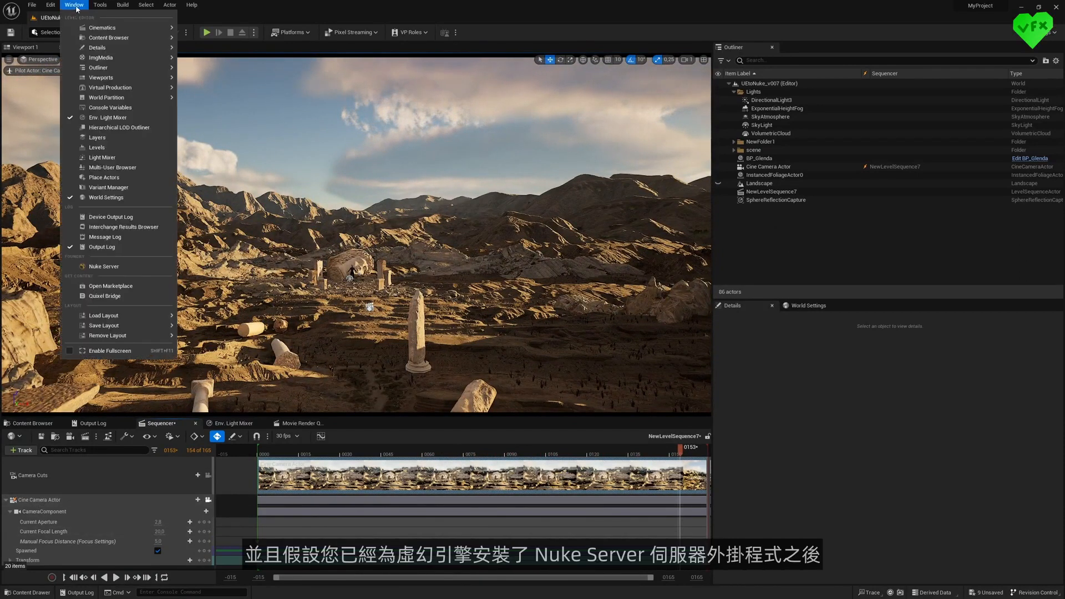
pyautogui.click(104, 267)
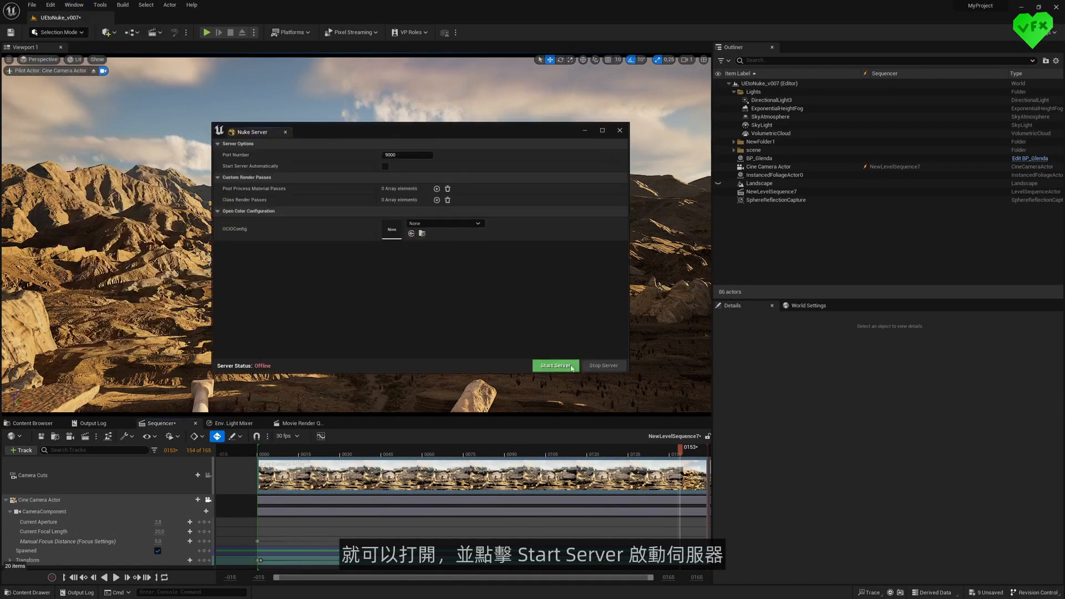
# Start the Nuke Server in Unreal Engine and switch to the demo shot's node graph in Nuke
pyautogui.click(547, 366)
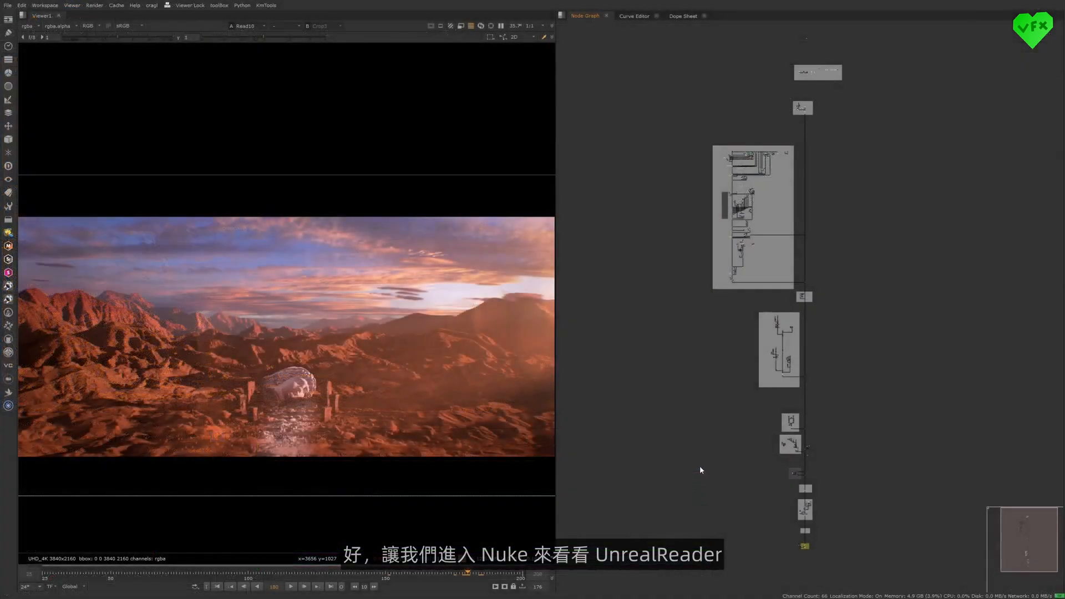
pyautogui.moveTo(630, 554); pyautogui.dragTo(957, 19)
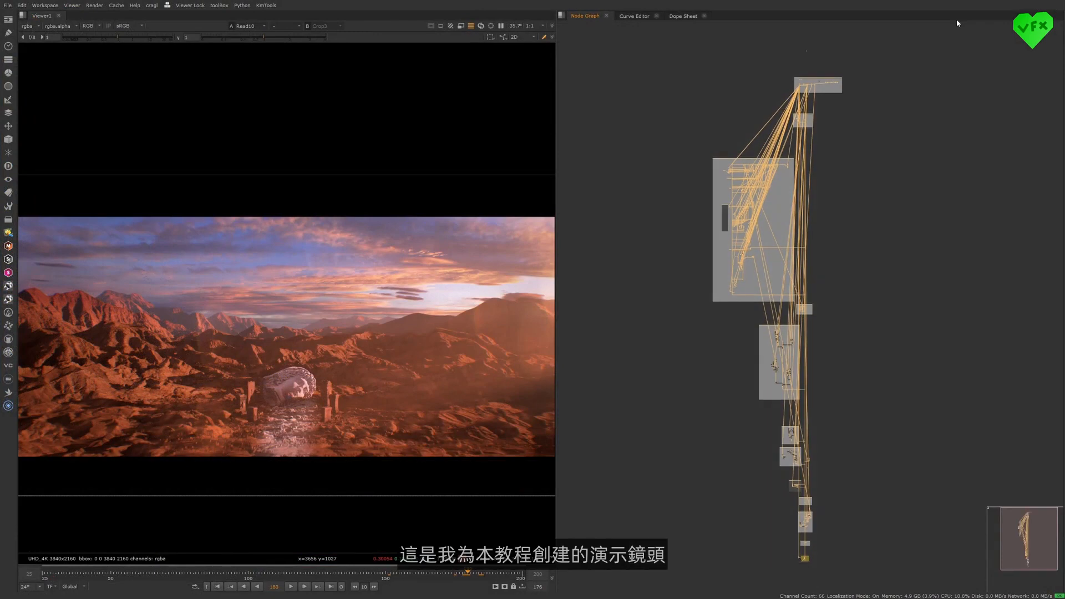
pyautogui.click(773, 250)
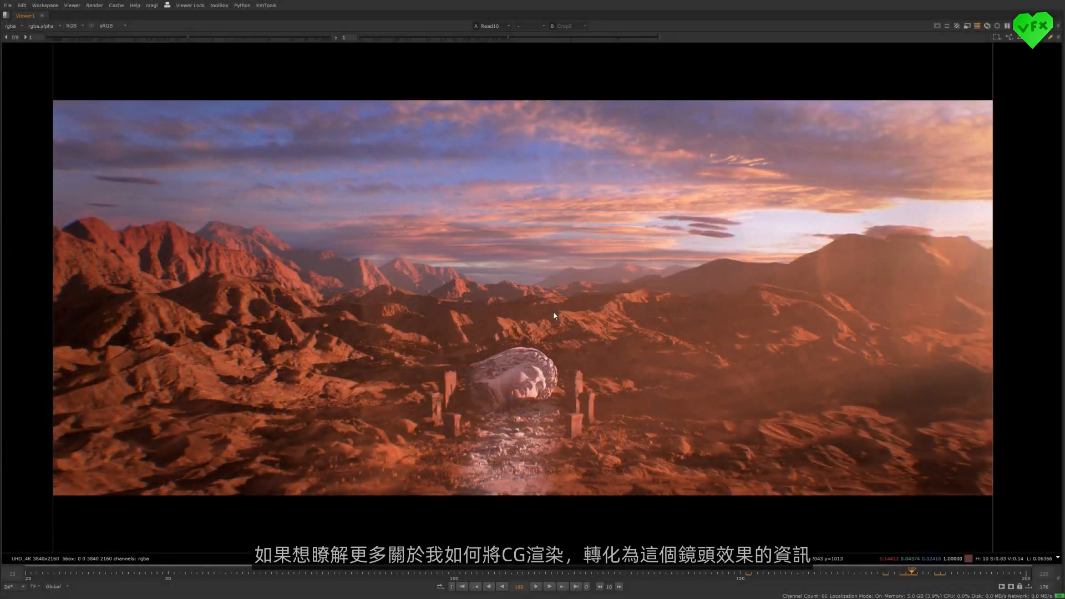
# Compare the raw Unreal render with the finished composite in the maximized viewer, and return to the split layout with the image refitted
pyautogui.press('1')
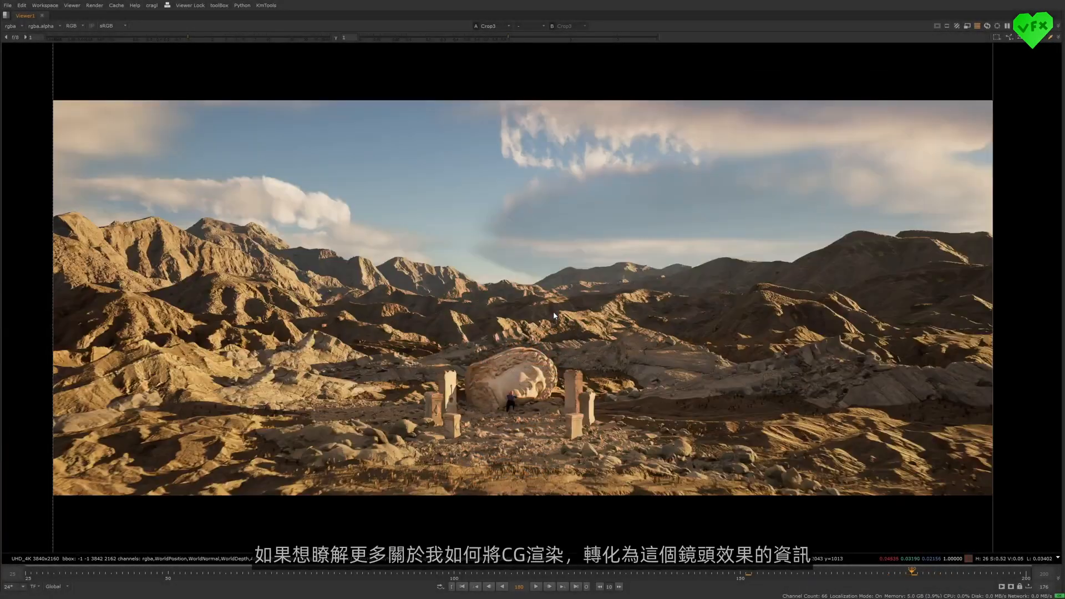
pyautogui.press('2')
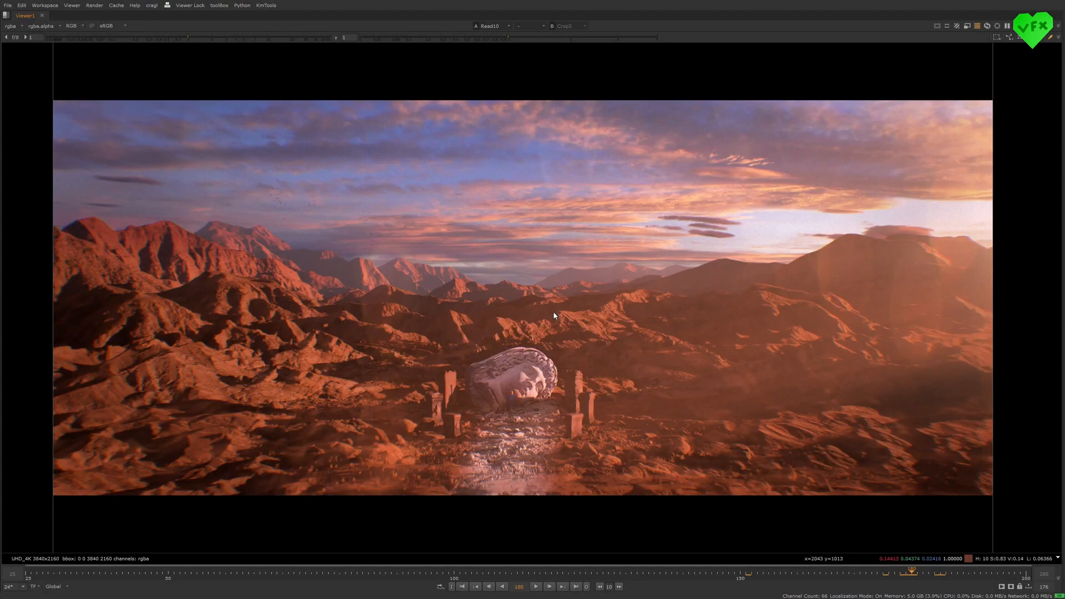
pyautogui.press('1')
pyautogui.press('2')
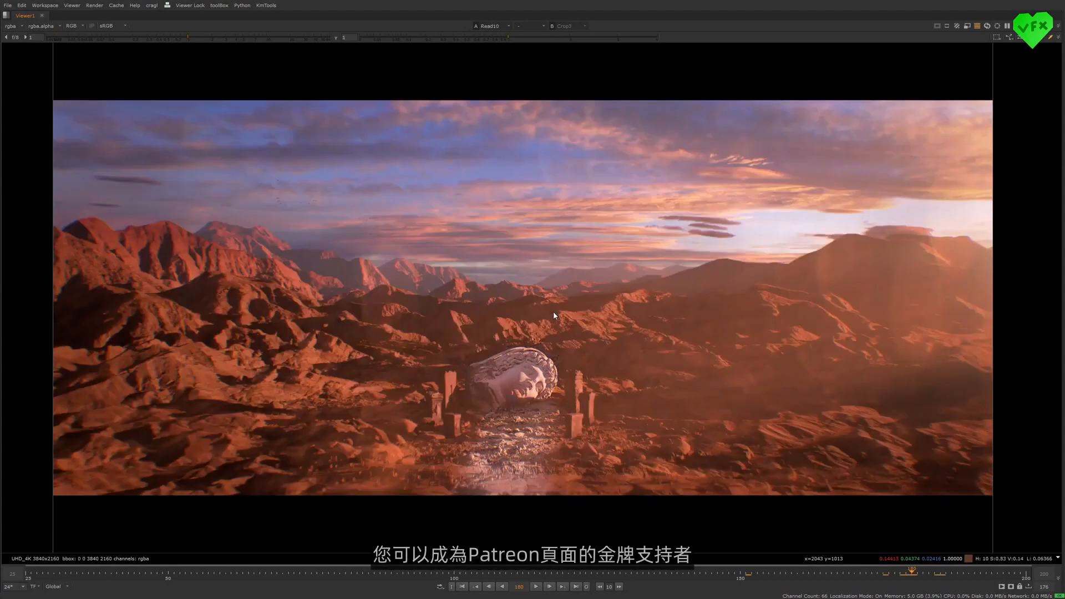
pyautogui.press('space')
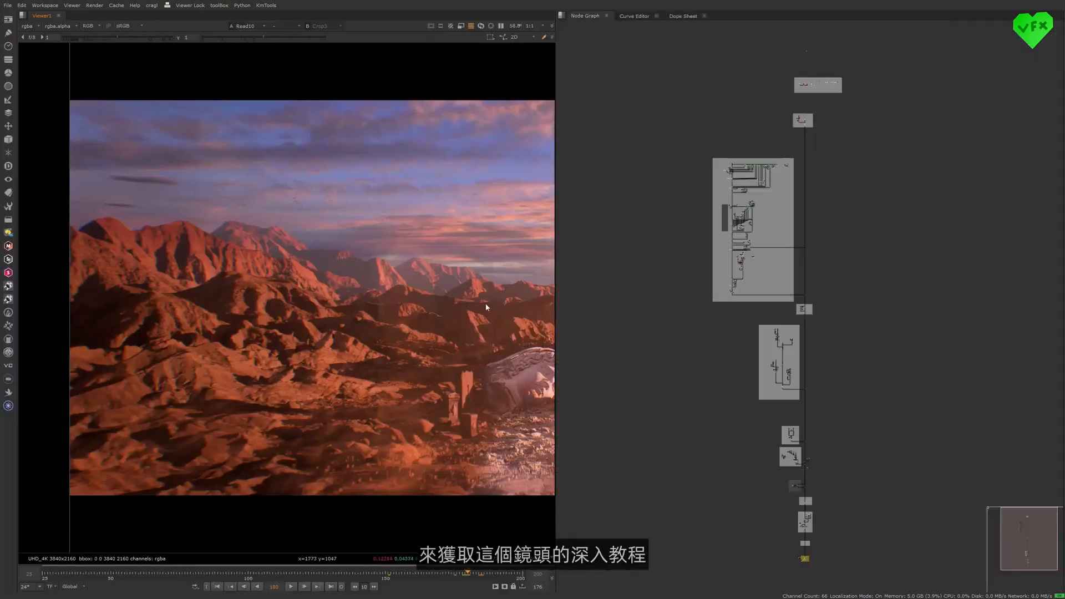
pyautogui.press('f')
pyautogui.scroll(-3, 340, 306)
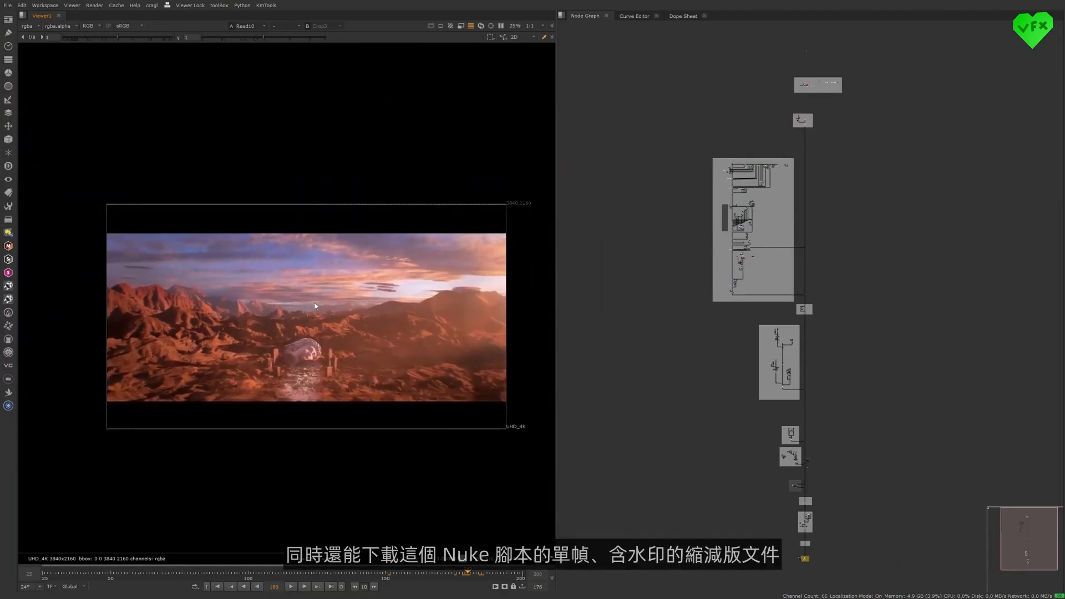
pyautogui.scroll(1, 315, 306)
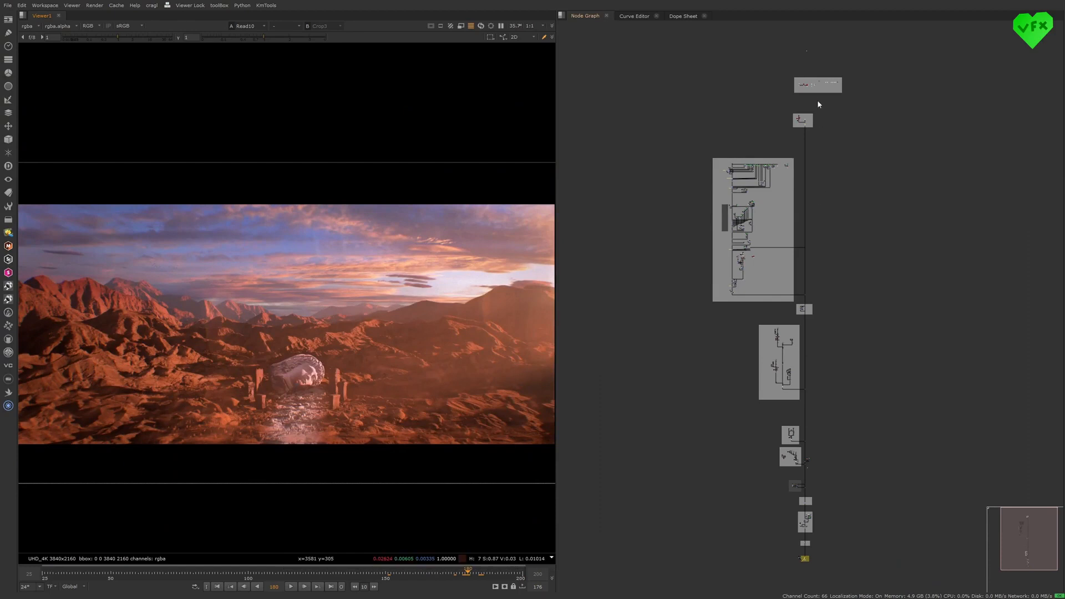
# Create an UnrealReader node in free space near the Schmutz node and open its properties
pyautogui.scroll(8, 817, 99)
pyautogui.scroll(5, 772, 213)
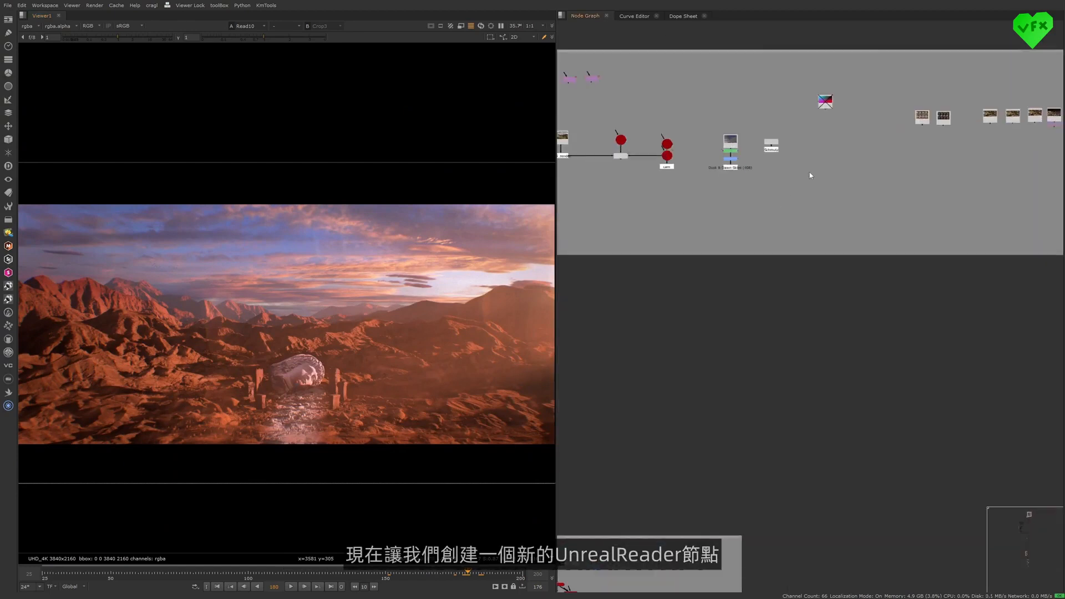
pyautogui.press('Tab')
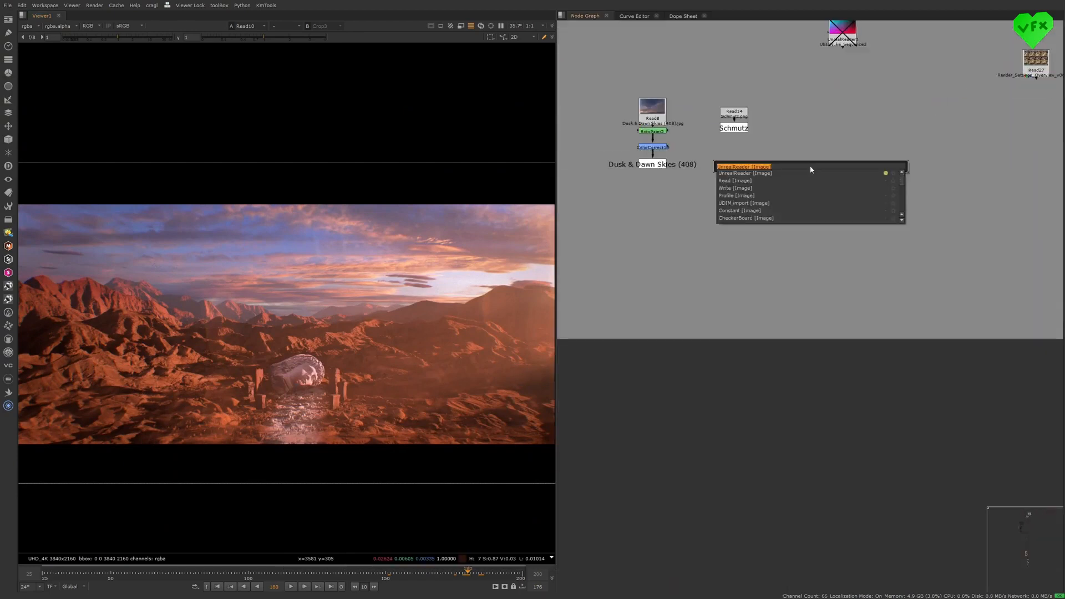
pyautogui.press('Return')
pyautogui.moveTo(814, 179); pyautogui.dragTo(797, 184)
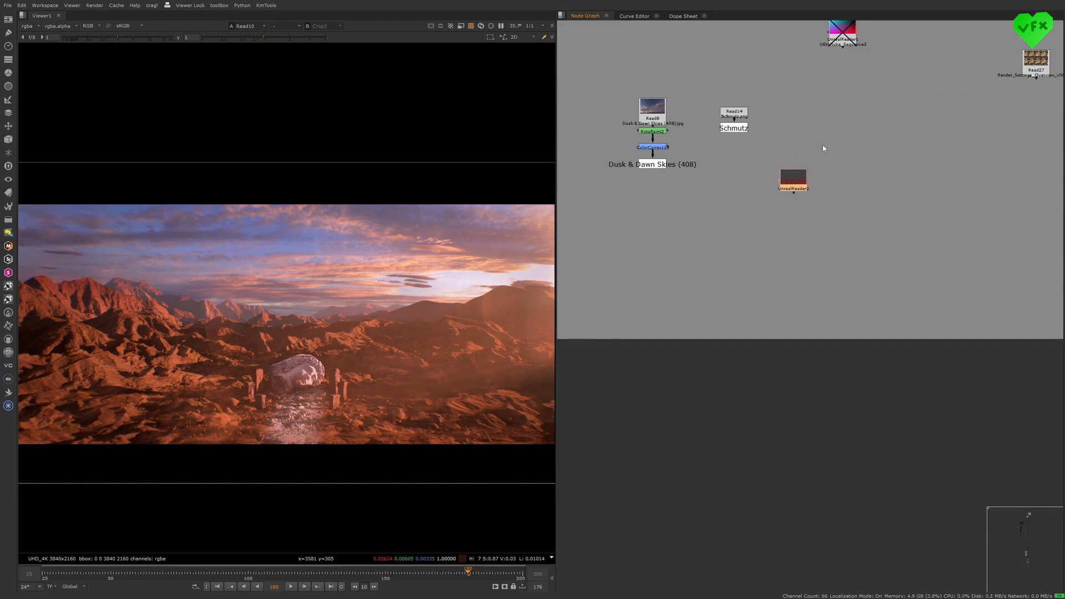
pyautogui.doubleClick(800, 179)
pyautogui.moveTo(818, 121); pyautogui.dragTo(905, 109)
pyautogui.moveTo(743, 200); pyautogui.dragTo(647, 242, button='middle')
pyautogui.scroll(4, 695, 221)
pyautogui.moveTo(700, 215); pyautogui.dragTo(689, 221)
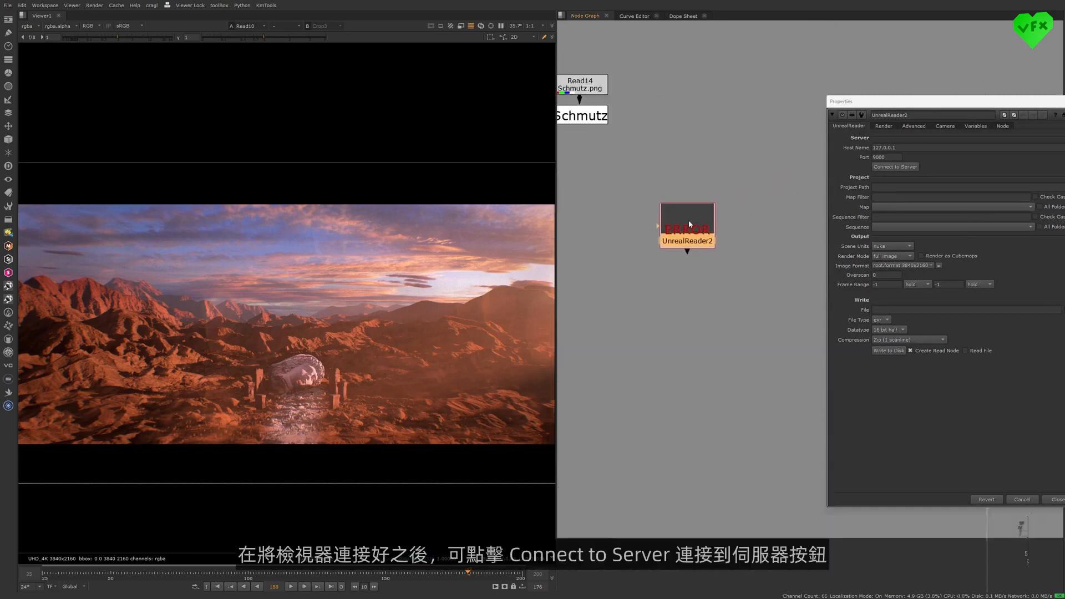
# View the new UnrealReader node in the viewer and connect it to the server at 127.0.0.1, port 9000
pyautogui.press('1')
pyautogui.click(729, 218)
pyautogui.moveTo(888, 102); pyautogui.dragTo(788, 100)
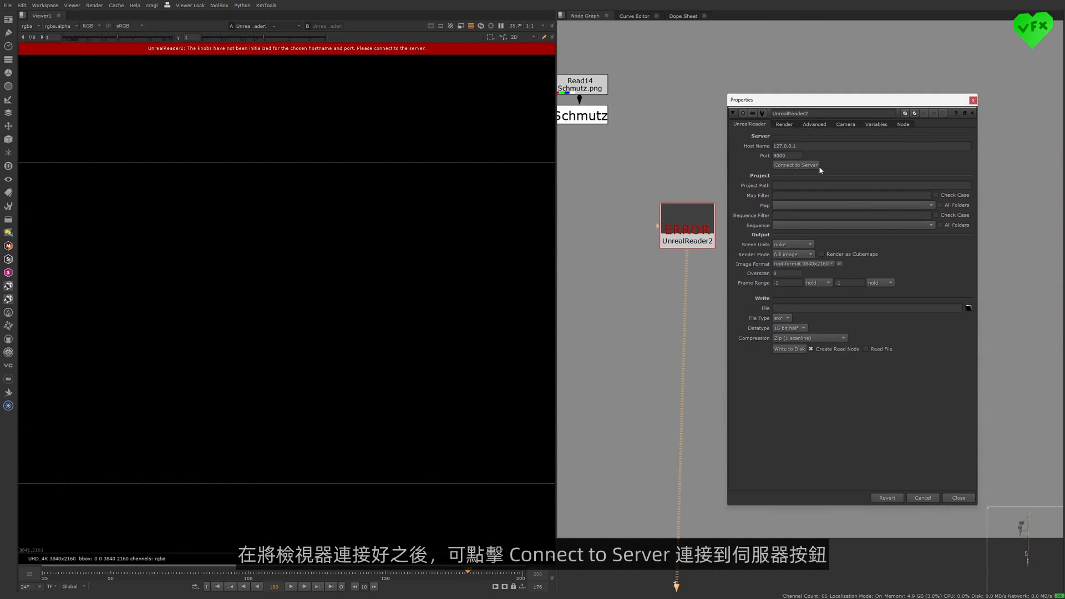
pyautogui.click(796, 165)
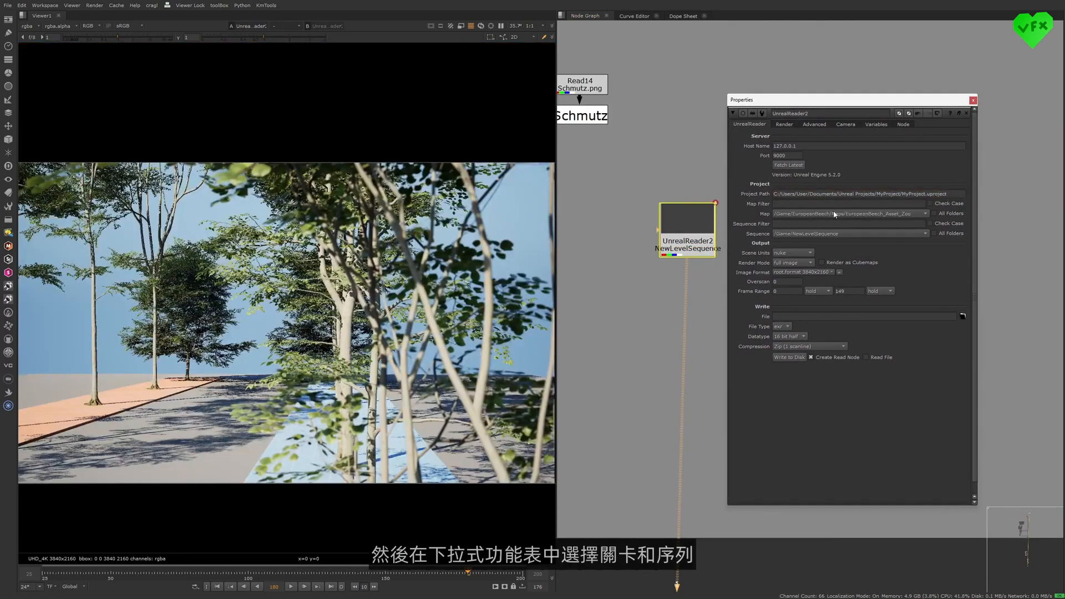
# Set the UnrealReader's map to /Game/UEtoNuke_v007 and its sequence to /Game/NewLevelSequence7
pyautogui.click(923, 213)
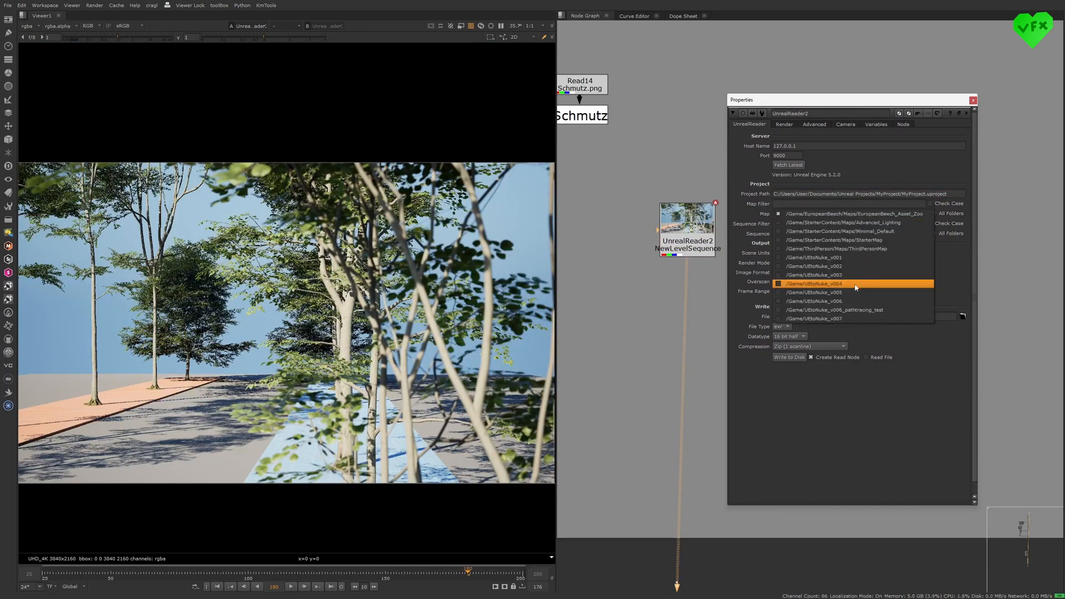
pyautogui.click(850, 316)
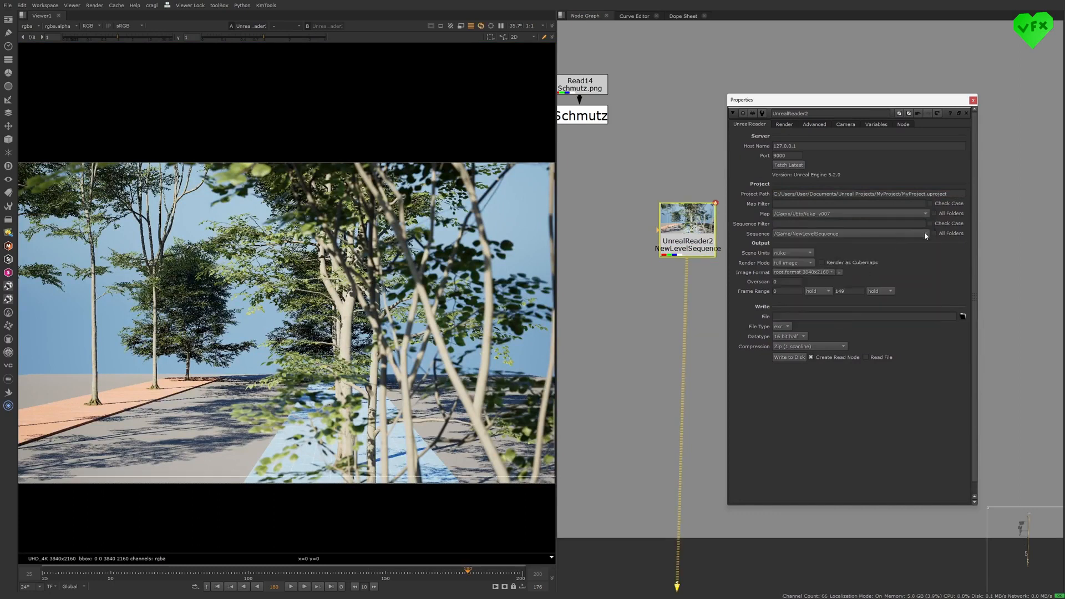
pyautogui.click(925, 234)
pyautogui.click(850, 295)
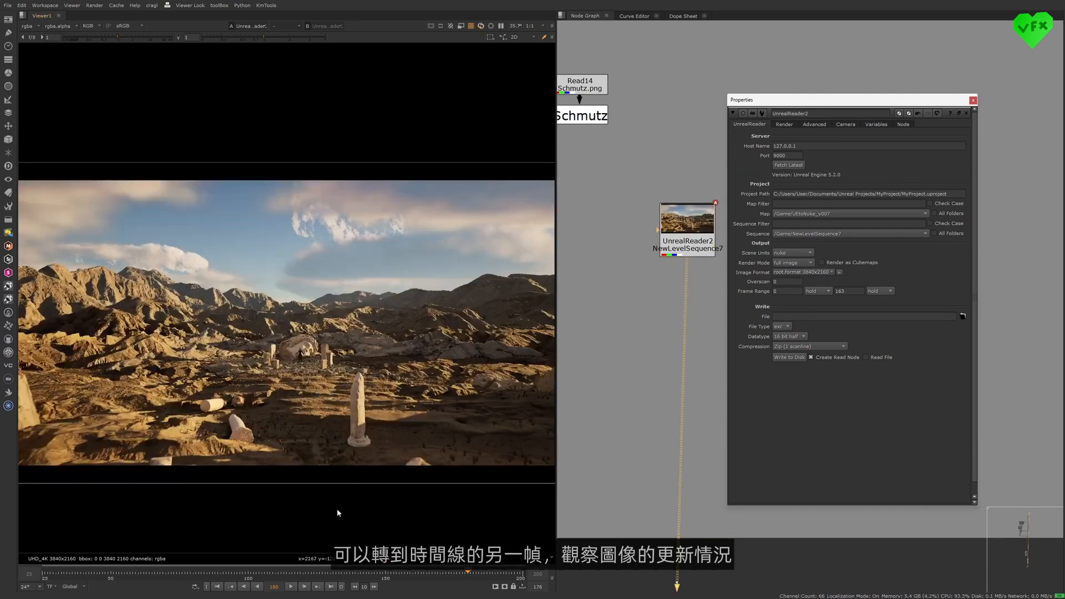
# Jump between timeline frames such as 117, 142, 101 and 129 to check how the UnrealReader image updates
pyautogui.click(293, 572)
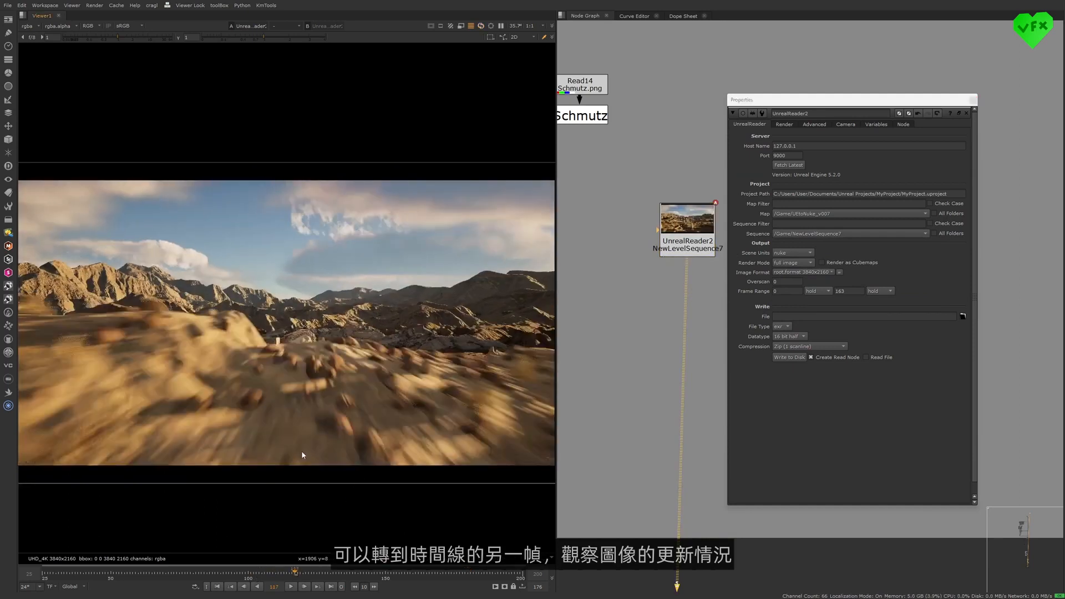
pyautogui.click(364, 574)
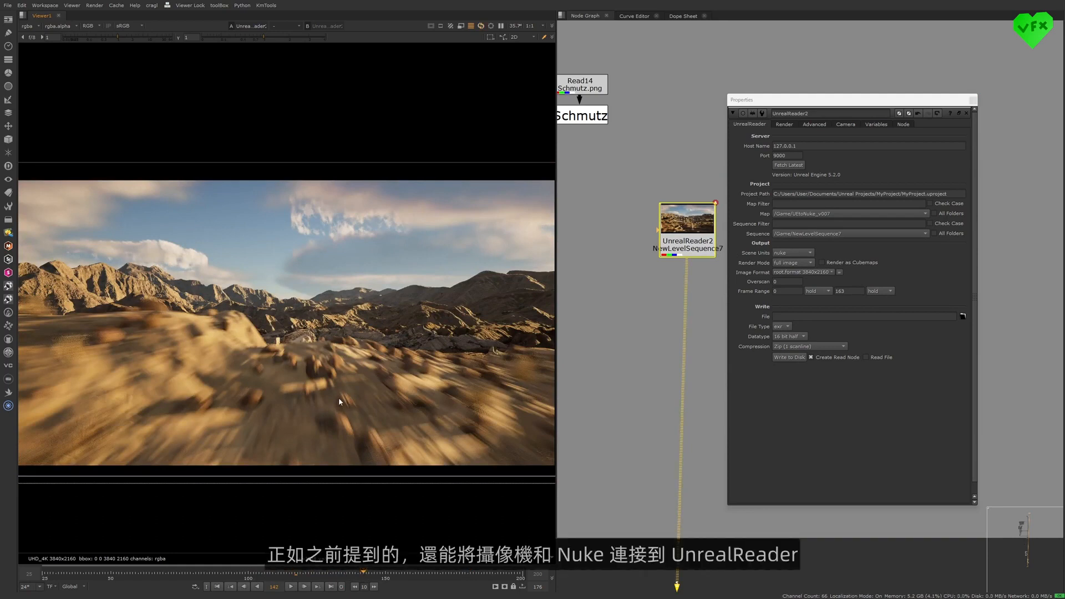
pyautogui.moveTo(657, 230); pyautogui.dragTo(624, 191)
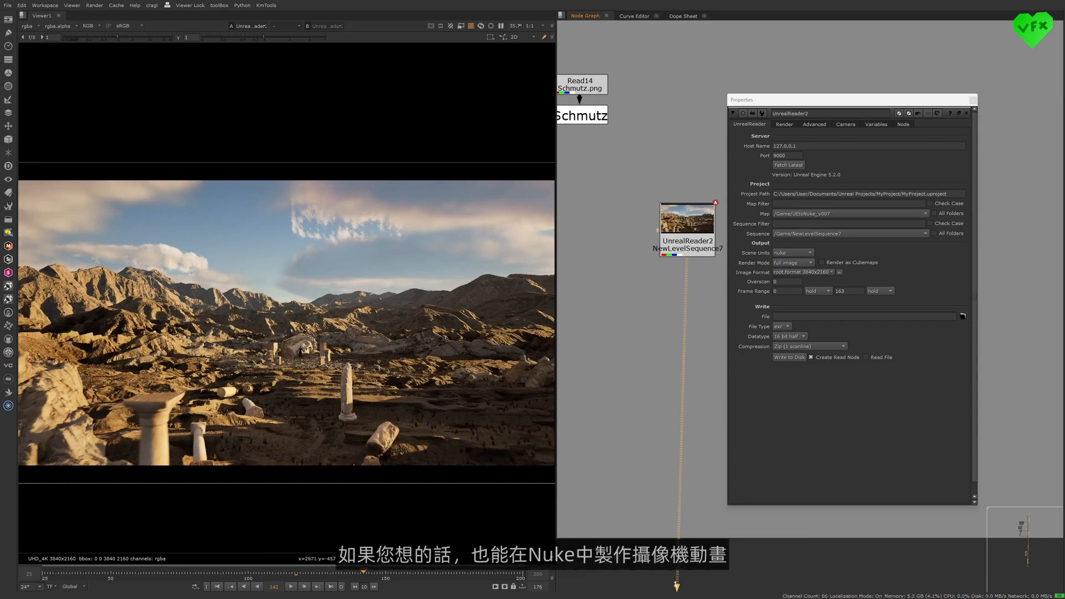
pyautogui.click(435, 575)
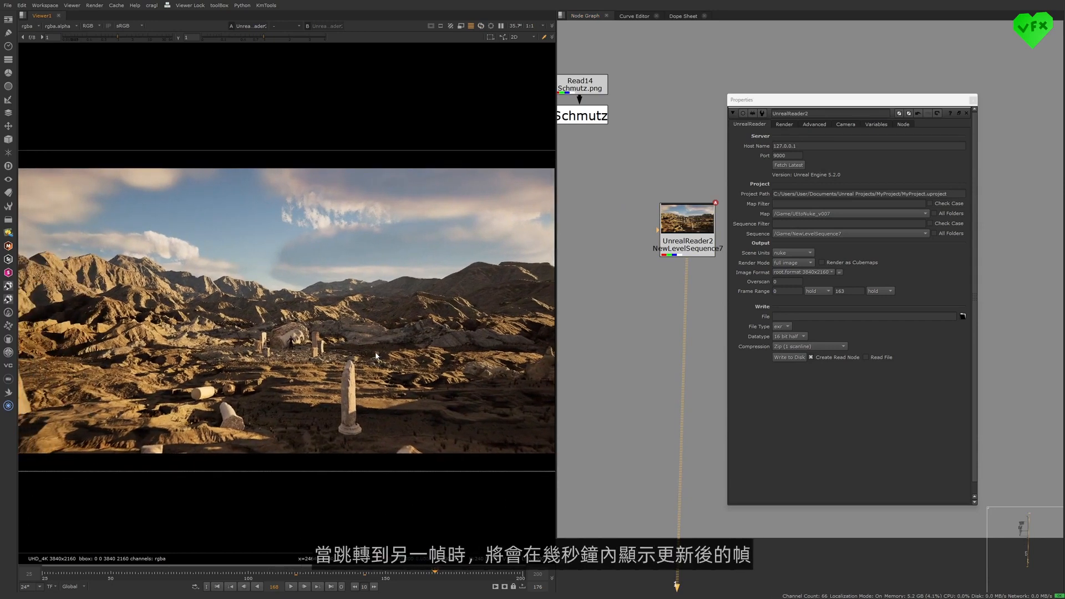
pyautogui.moveTo(337, 575); pyautogui.dragTo(250, 575)
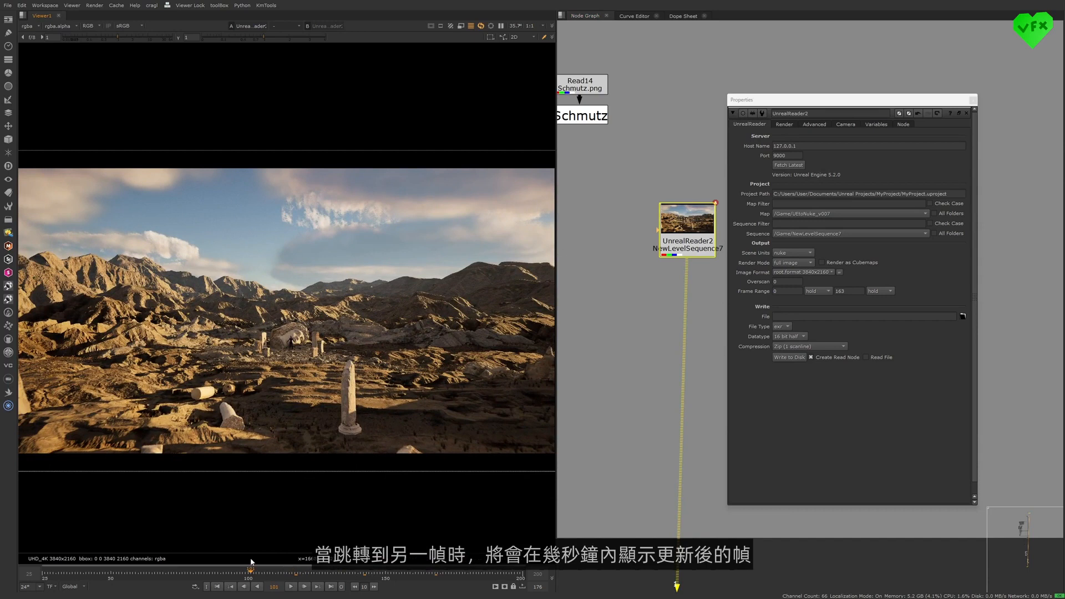
pyautogui.click(328, 575)
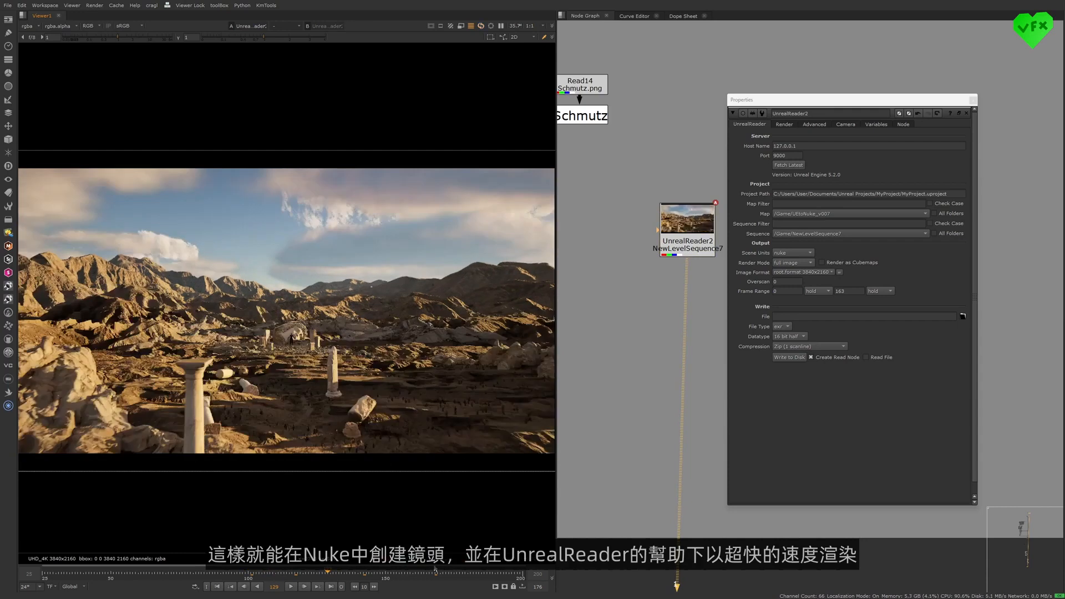
pyautogui.click(459, 574)
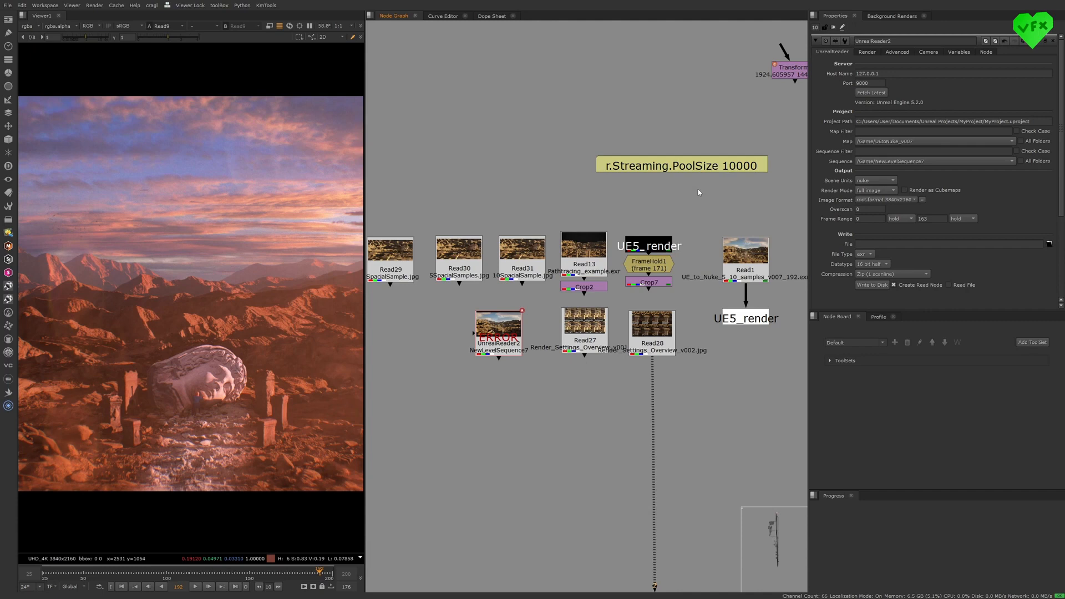
# Review the UnrealReader's advanced render settings, from the spatial and temporal sample counts down to Disable Motion Blur
pyautogui.click(901, 51)
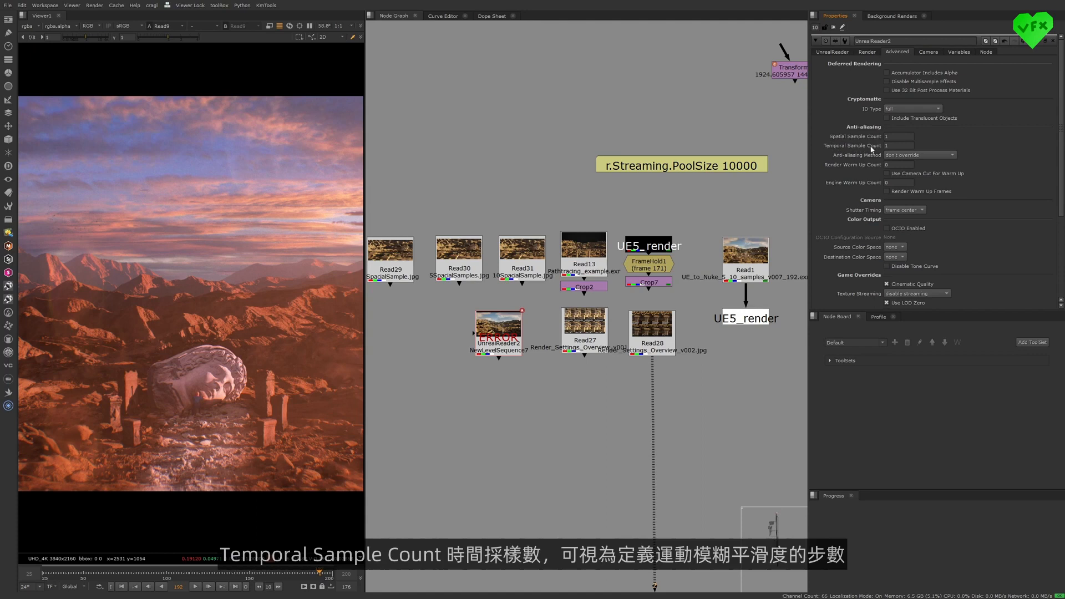
pyautogui.moveTo(1062, 101); pyautogui.dragTo(1061, 210)
pyautogui.scroll(3, 938, 145)
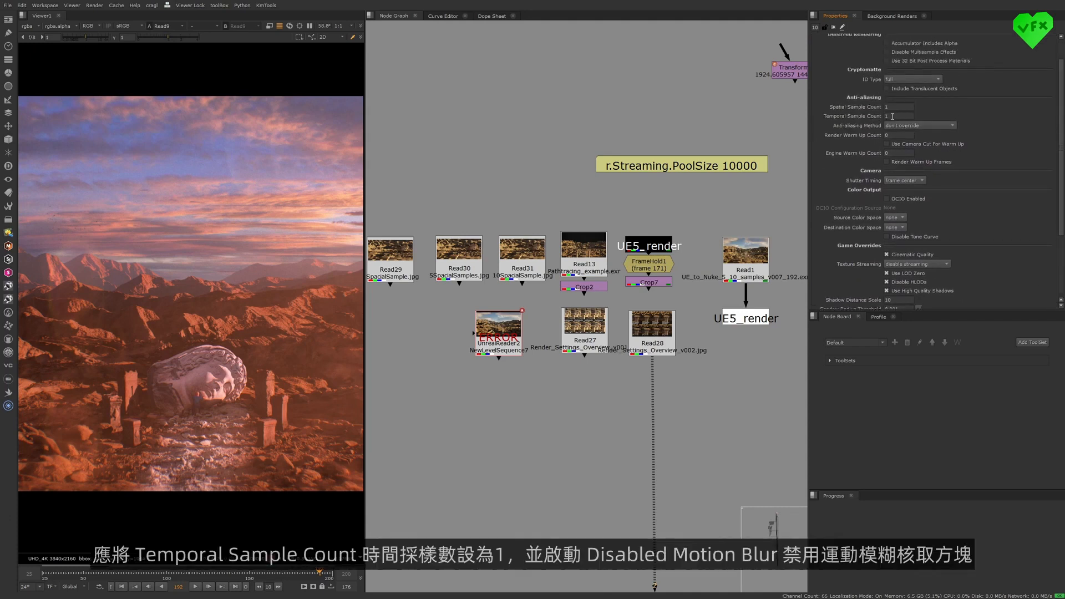
pyautogui.moveTo(1062, 86); pyautogui.dragTo(1061, 164)
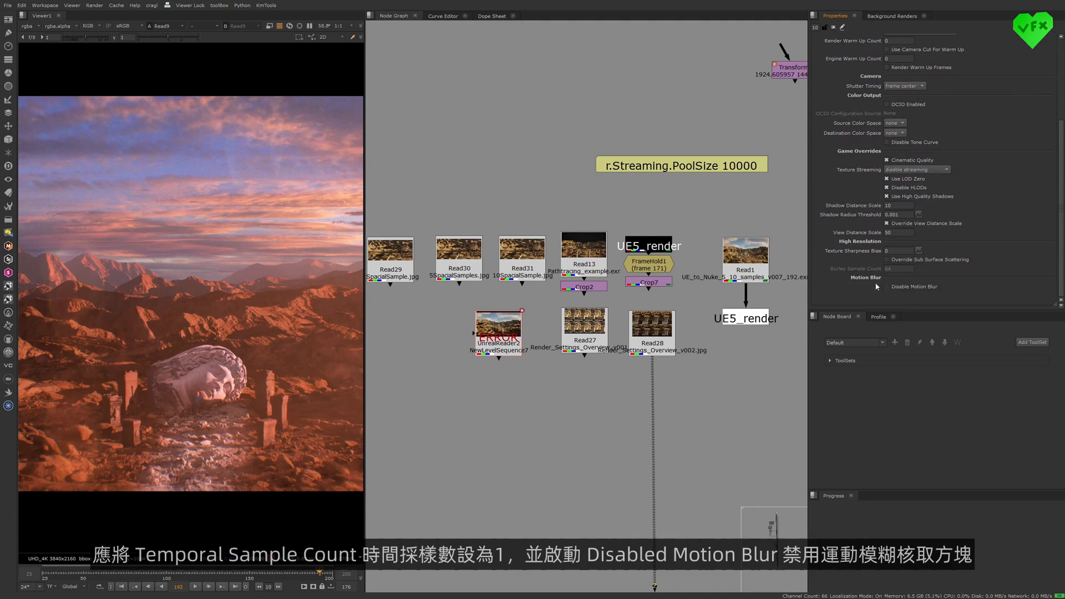
pyautogui.moveTo(1061, 164); pyautogui.dragTo(1061, 97)
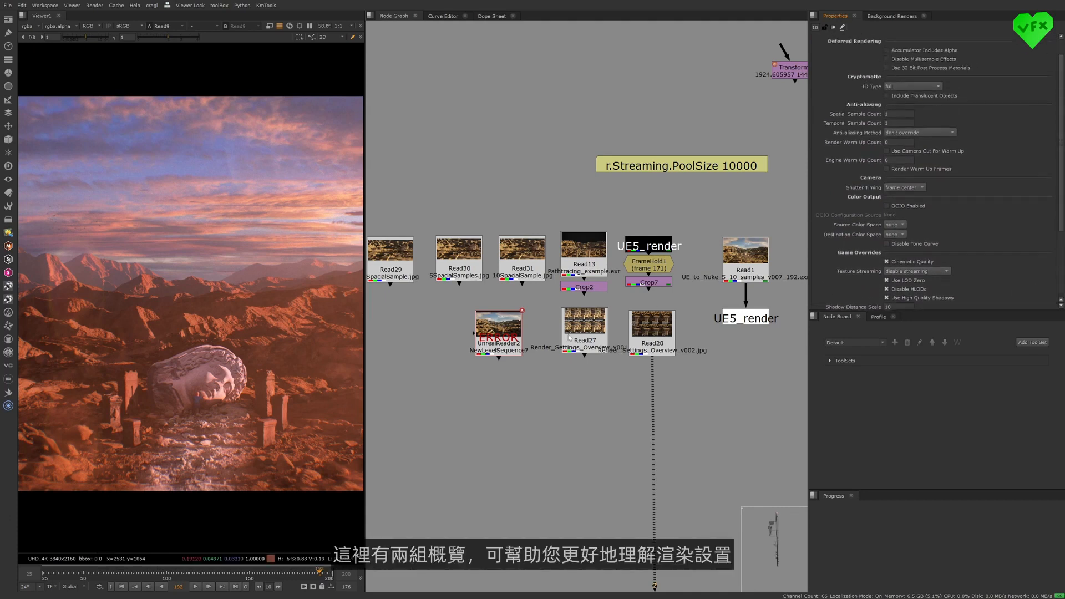
# Show the render settings overview images Read27 and Read28 in the viewer and maximize it
pyautogui.click(587, 330)
pyautogui.press('1')
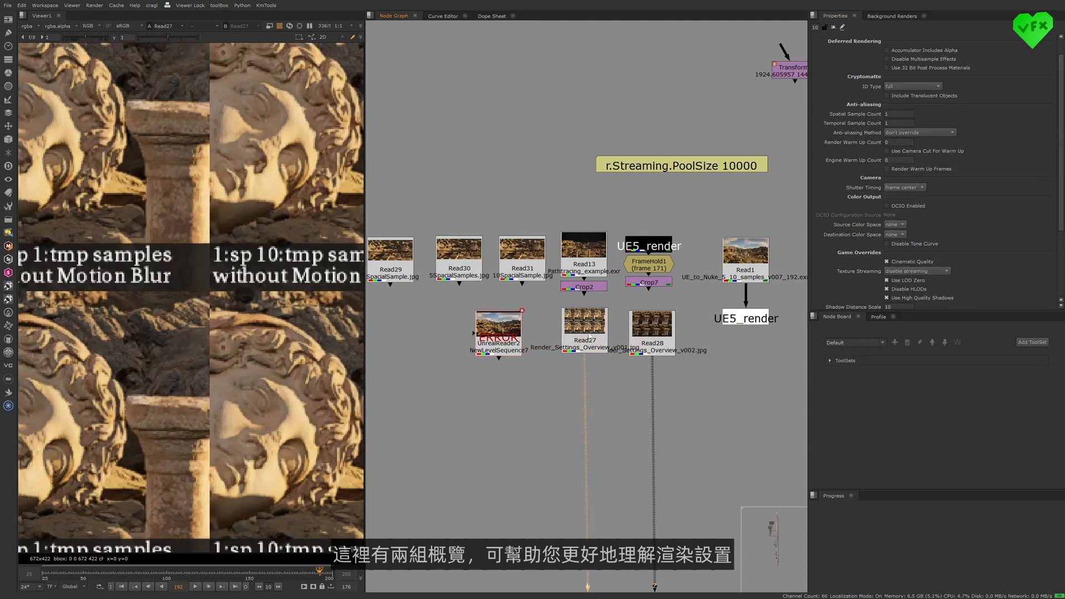
pyautogui.click(652, 327)
pyautogui.press('1')
pyautogui.press('space')
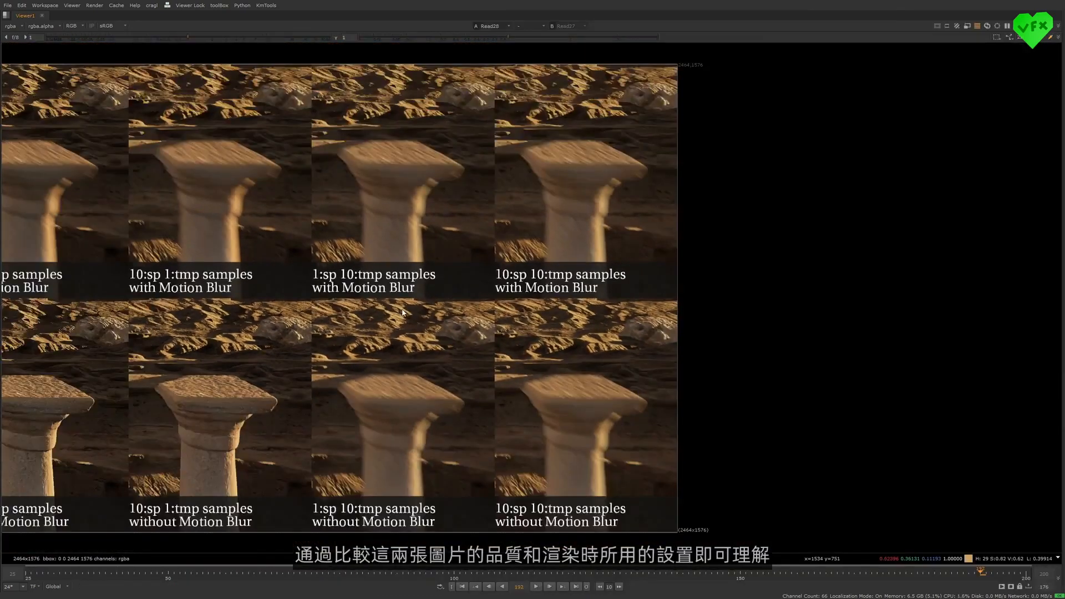
# Frame both overview images and switch between them to compare spatial and temporal sample counts with and without motion blur
pyautogui.scroll(-2, 402, 312)
pyautogui.moveTo(402, 312); pyautogui.dragTo(523, 315, button='middle')
pyautogui.press('1')
pyautogui.moveTo(457, 315); pyautogui.dragTo(503, 314, button='middle')
pyautogui.scroll(1, 491, 315)
pyautogui.press('1')
pyautogui.press('1')
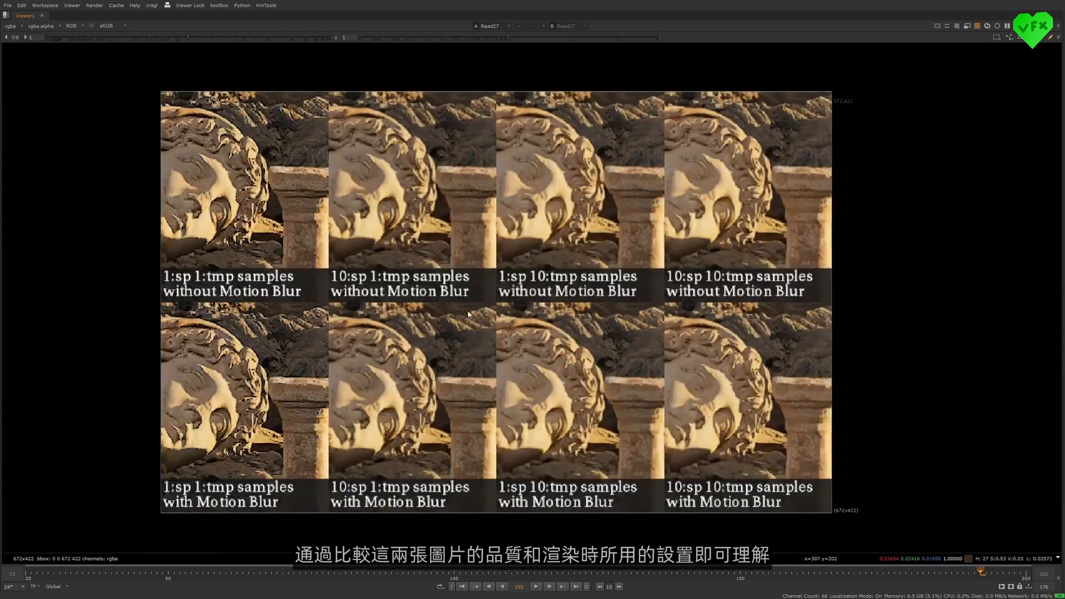
pyautogui.scroll(-1, 484, 262)
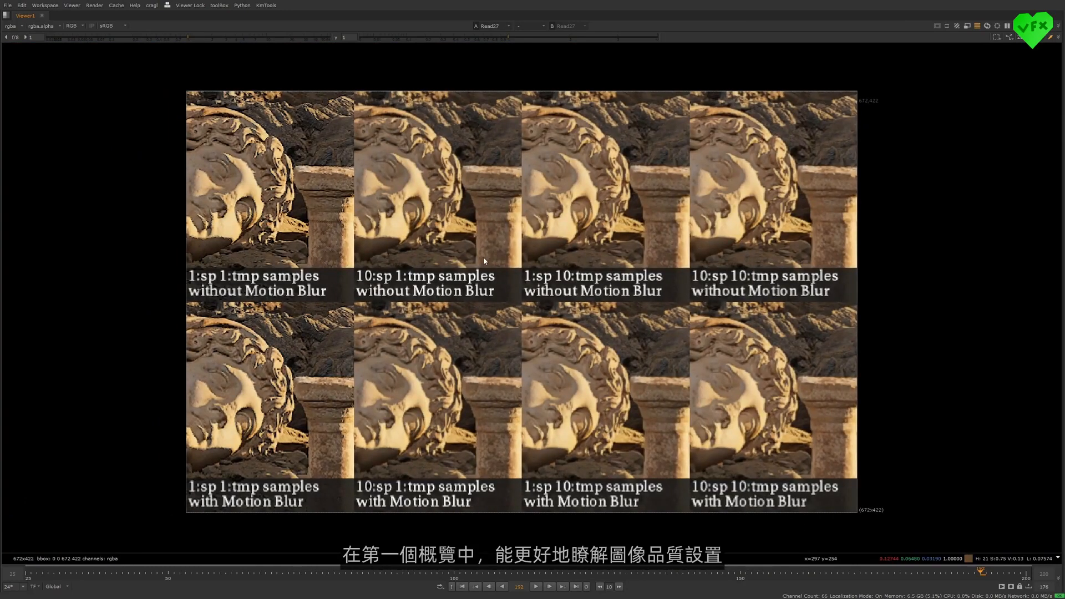
pyautogui.scroll(-1, 483, 258)
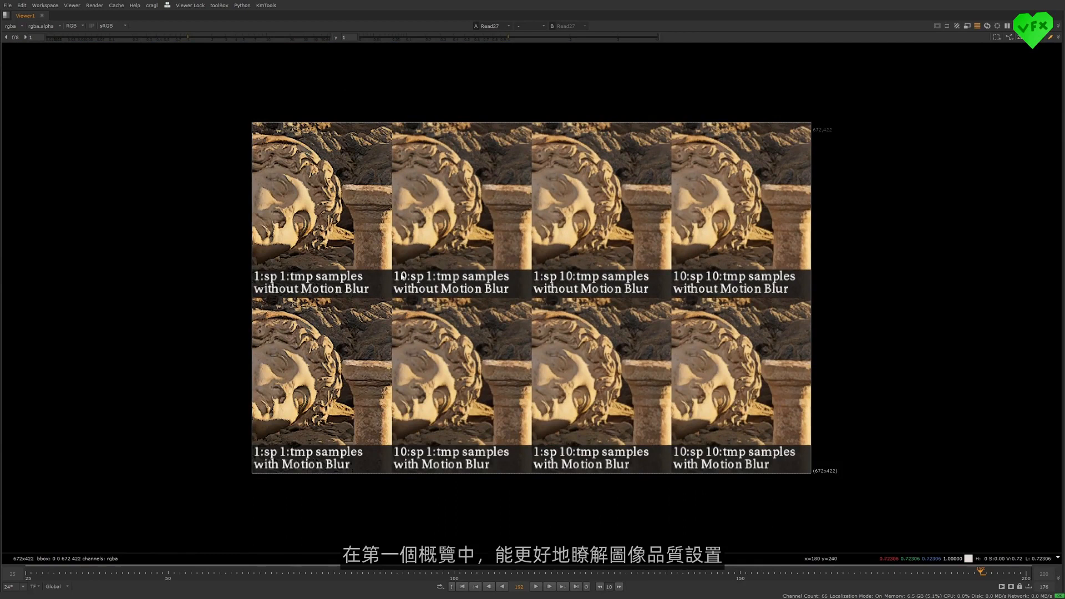
pyautogui.press('2')
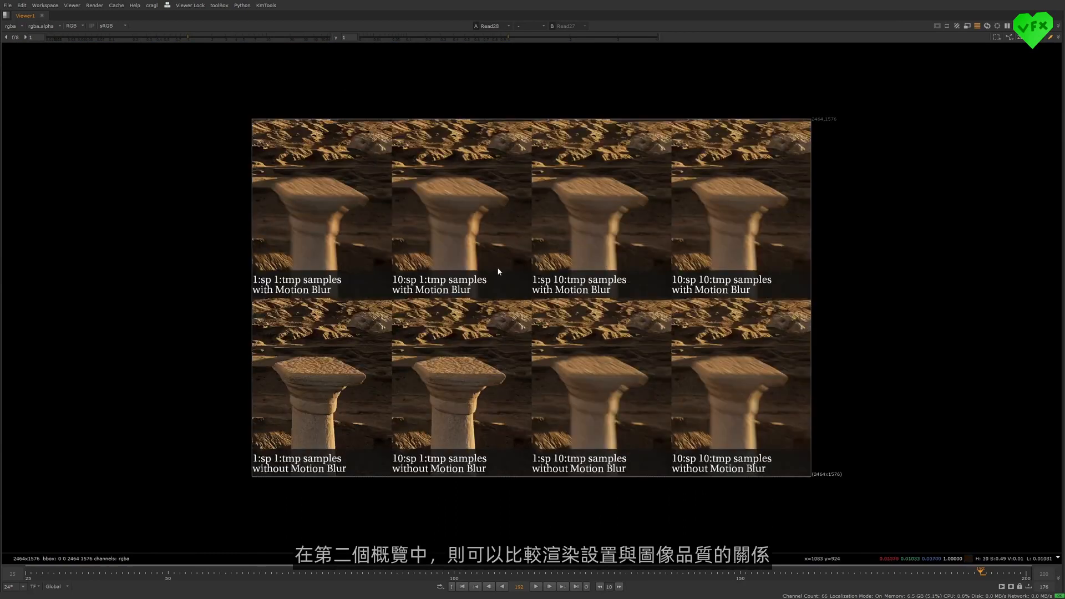
# Compare the motion blur quality in overview images Read28 and Read27, and restore the full workspace layout
pyautogui.scroll(1, 491, 272)
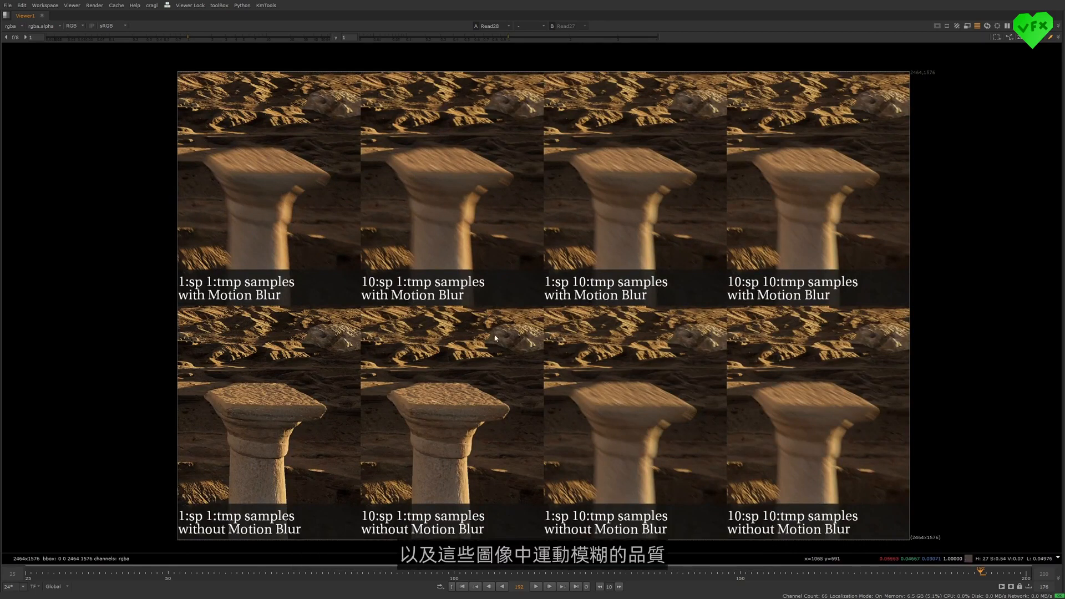
pyautogui.press('1')
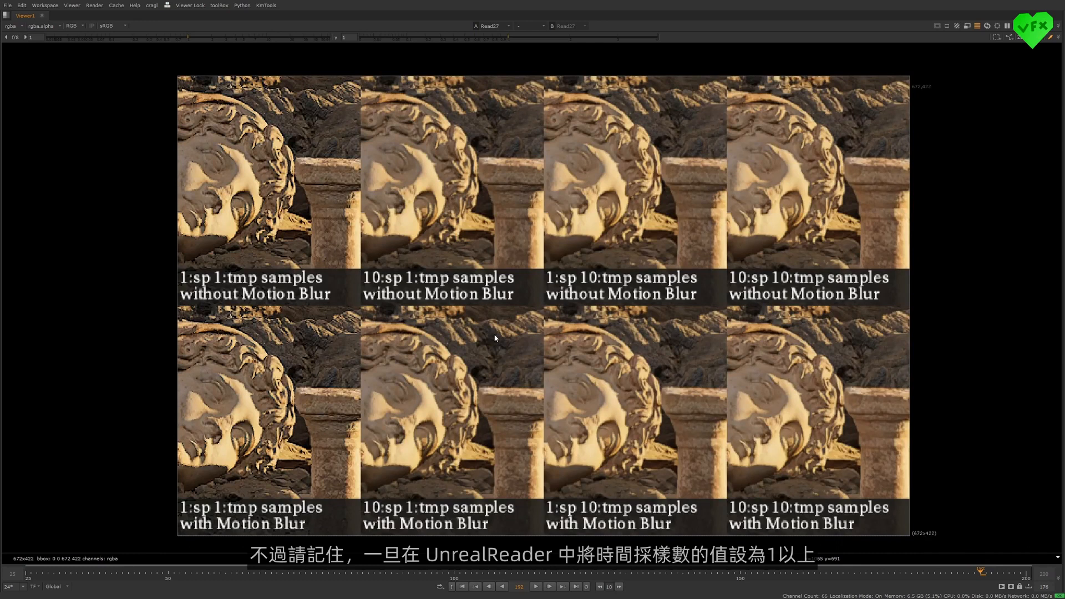
pyautogui.press('2')
pyautogui.press('space')
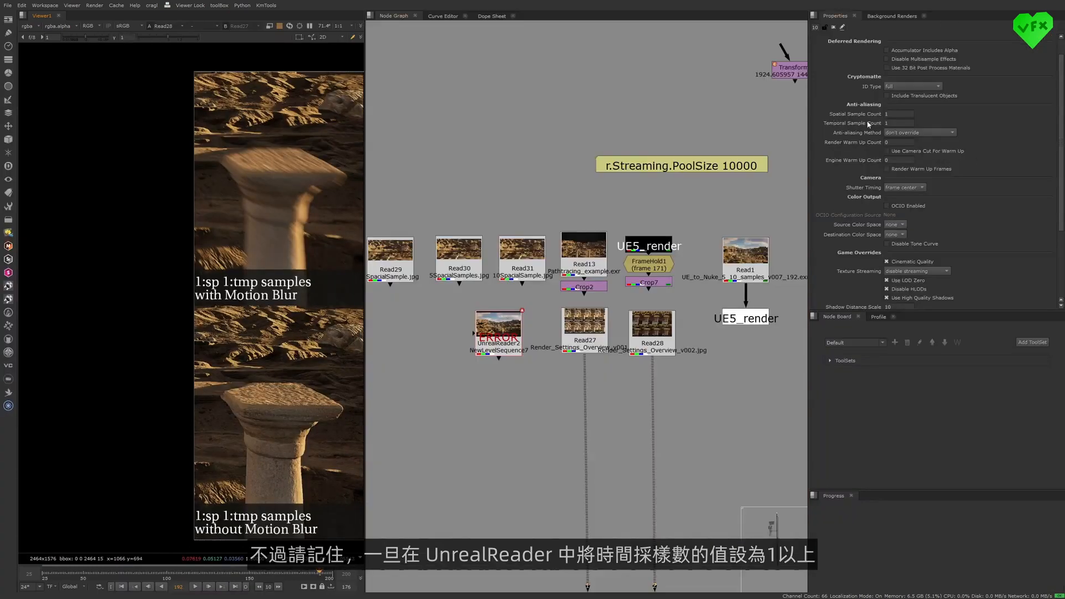
# Check the UnrealReader's advanced settings down to Disable Motion Blur, and inspect its list of render passes, including BaseColor and PathTracer
pyautogui.scroll(-3, 1053, 206)
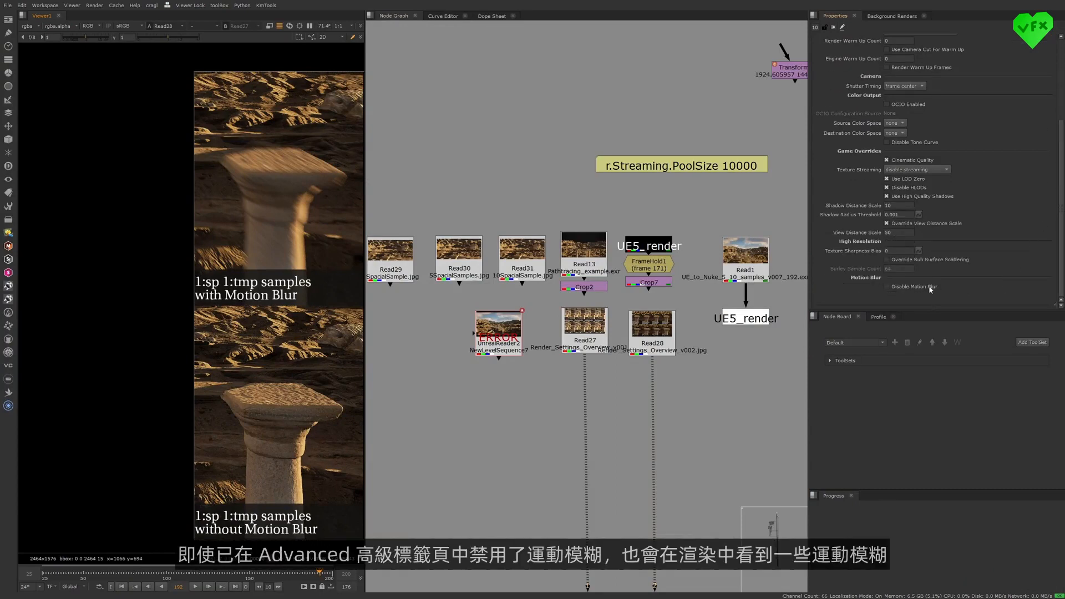
pyautogui.scroll(4, 931, 289)
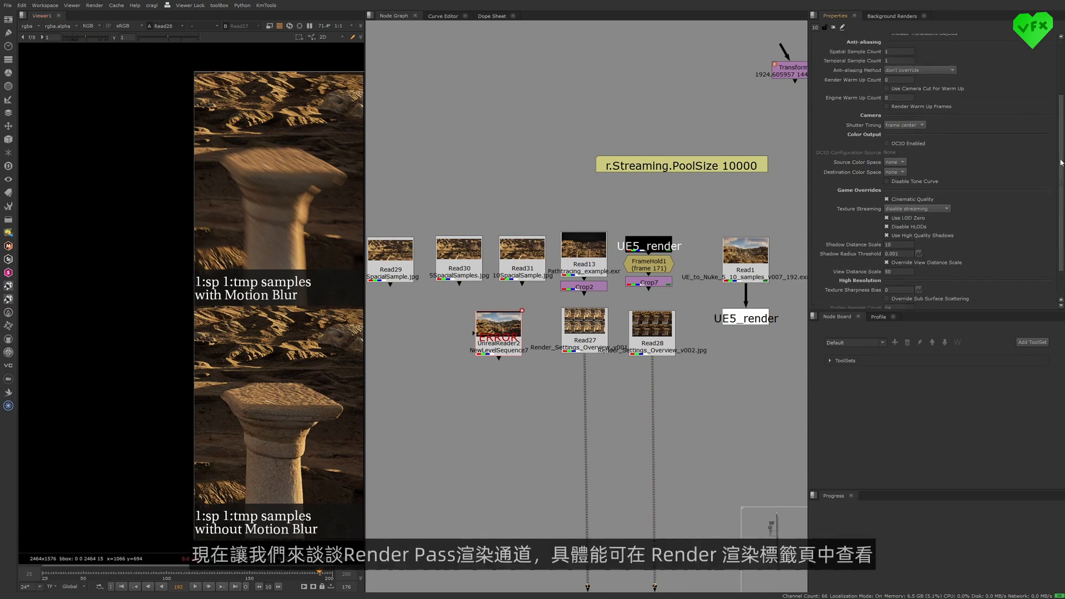
pyautogui.click(867, 53)
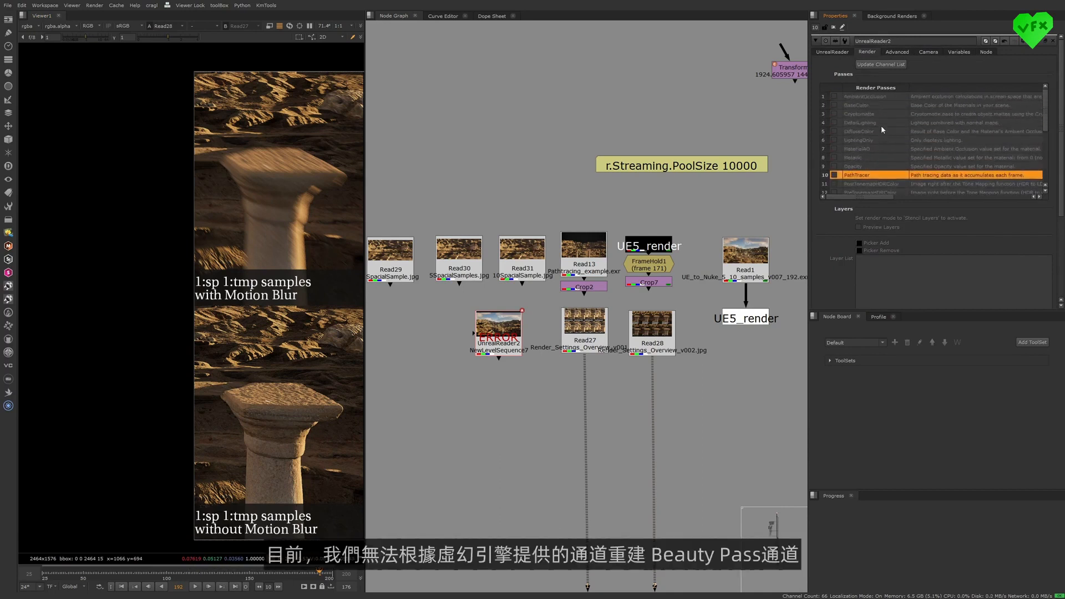
pyautogui.click(891, 106)
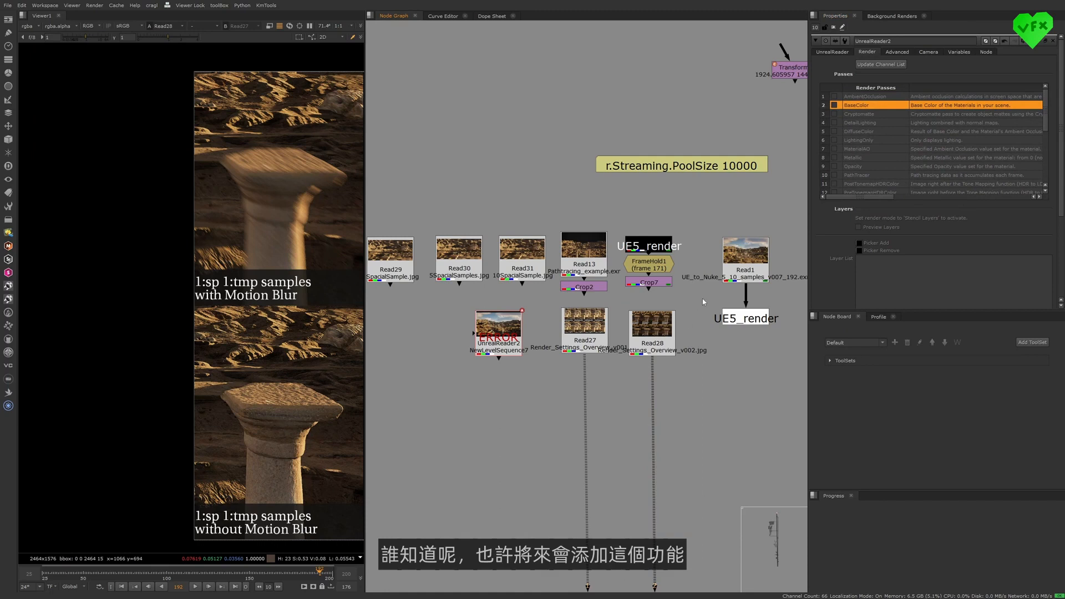
pyautogui.moveTo(702, 301)
pyautogui.mouseDown(button='middle')
pyautogui.moveTo(706, 276)
pyautogui.moveTo(700, 288)
pyautogui.mouseUp(button='middle')
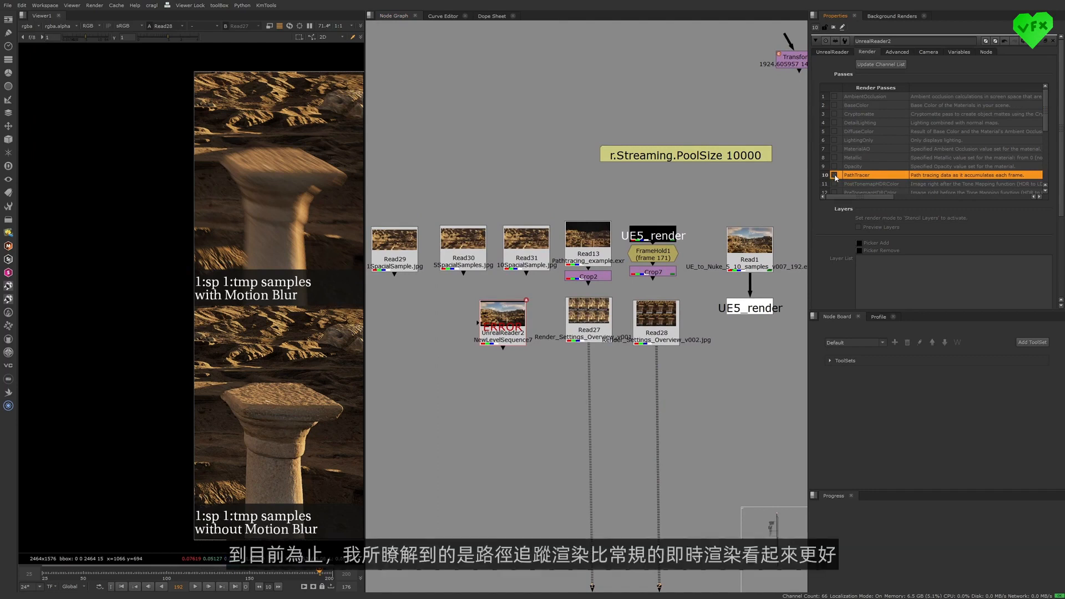
# Show the path-traced images Read29, Read30 and Read31 in the viewer and enlarge the area around the stone head
pyautogui.moveTo(464, 209); pyautogui.dragTo(503, 206, button='middle')
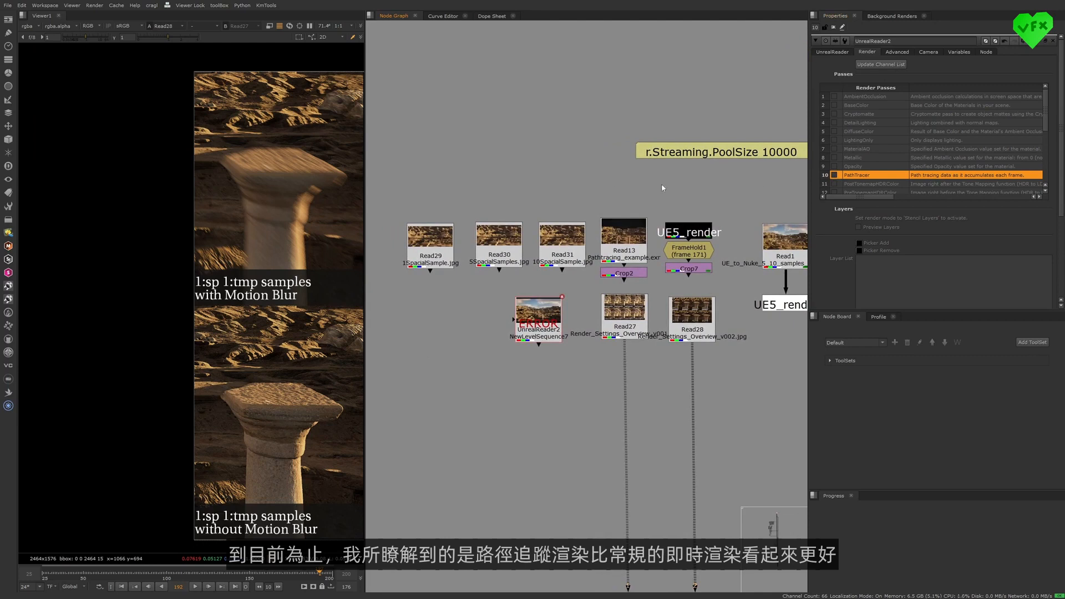
pyautogui.click(425, 243)
pyautogui.press('1')
pyautogui.click(492, 244)
pyautogui.press('2')
pyautogui.click(552, 245)
pyautogui.press('1')
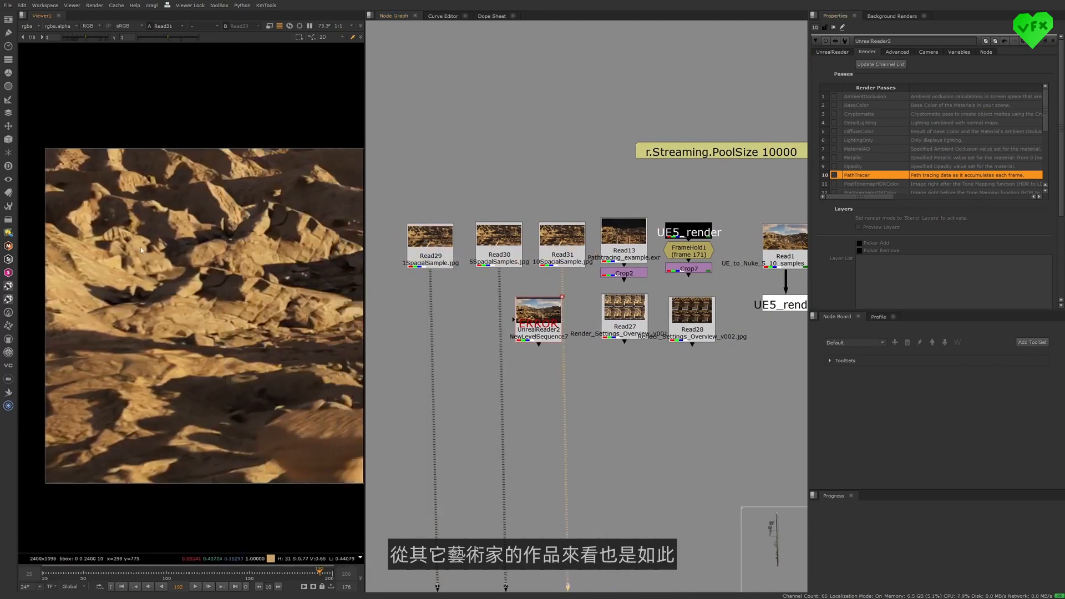
pyautogui.moveTo(328, 250); pyautogui.dragTo(225, 274, button='middle')
pyautogui.scroll(2, 227, 274)
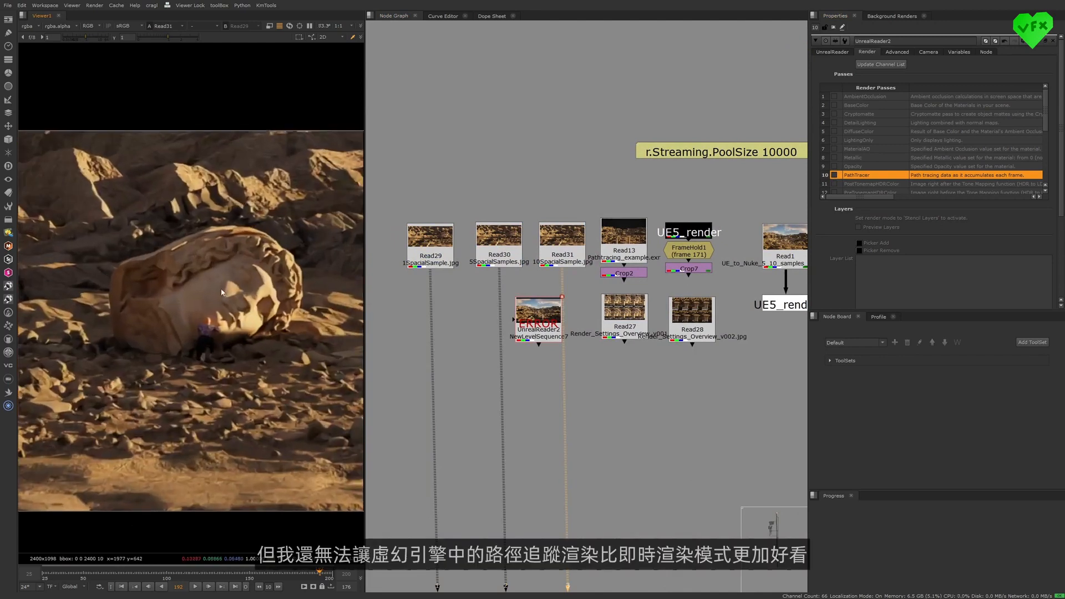
# Display the one-spatial-sample image Read29 and examine the stone head up close
pyautogui.click(439, 255)
pyautogui.press('1')
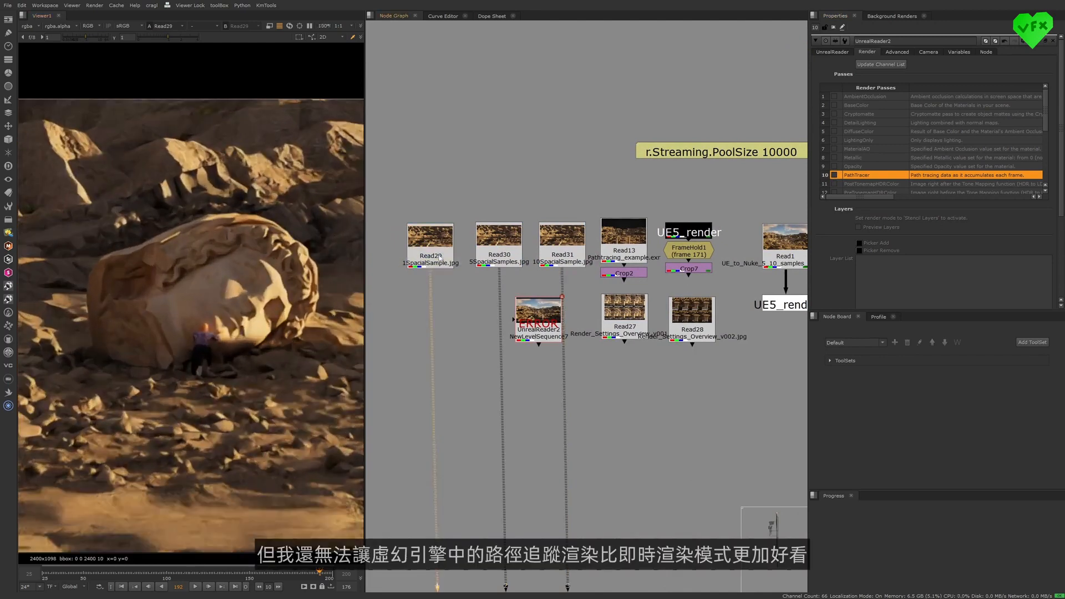
pyautogui.scroll(1, 231, 311)
pyautogui.scroll(1, 238, 309)
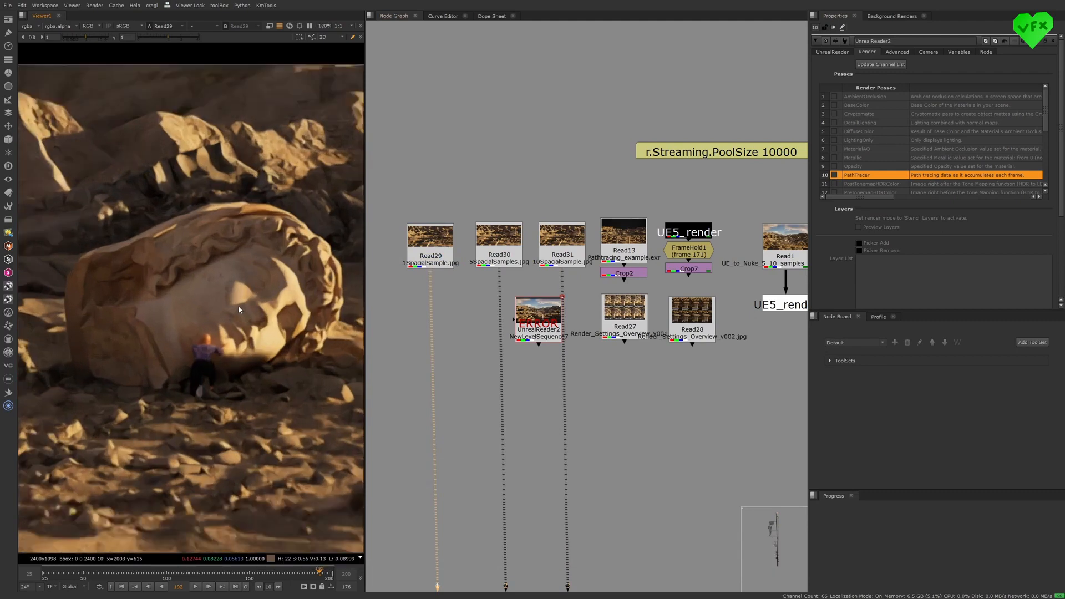
# Switch the viewer between Read29, Read30 and Read31 to compare path tracing at 1, 5 and 10 spatial samples
pyautogui.click(516, 258)
pyautogui.press('1')
pyautogui.click(556, 253)
pyautogui.click(438, 256)
pyautogui.press('1')
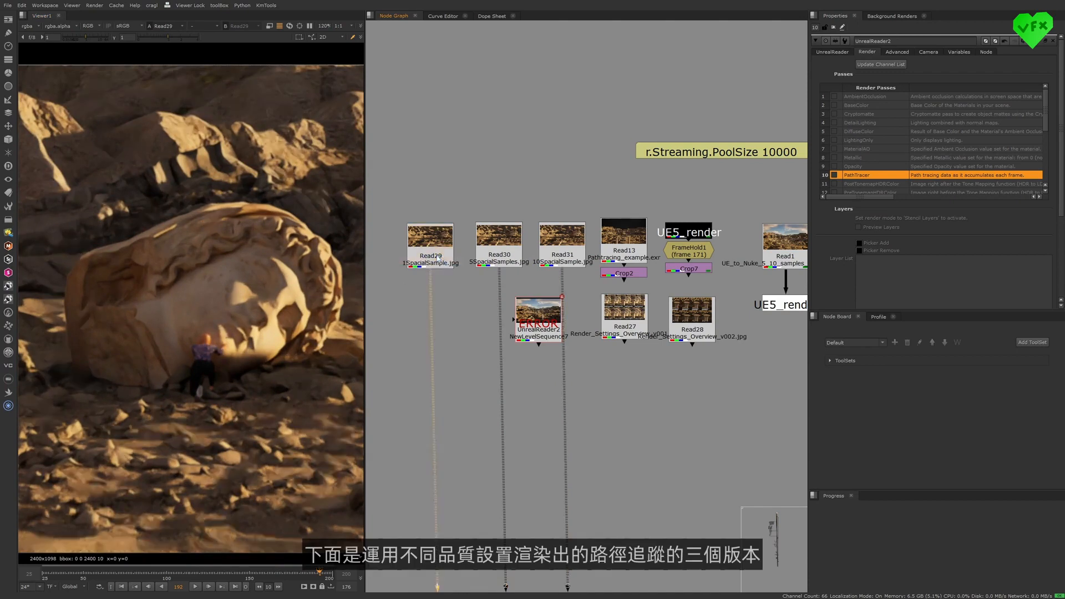
pyautogui.click(499, 247)
pyautogui.click(561, 247)
pyautogui.press('1')
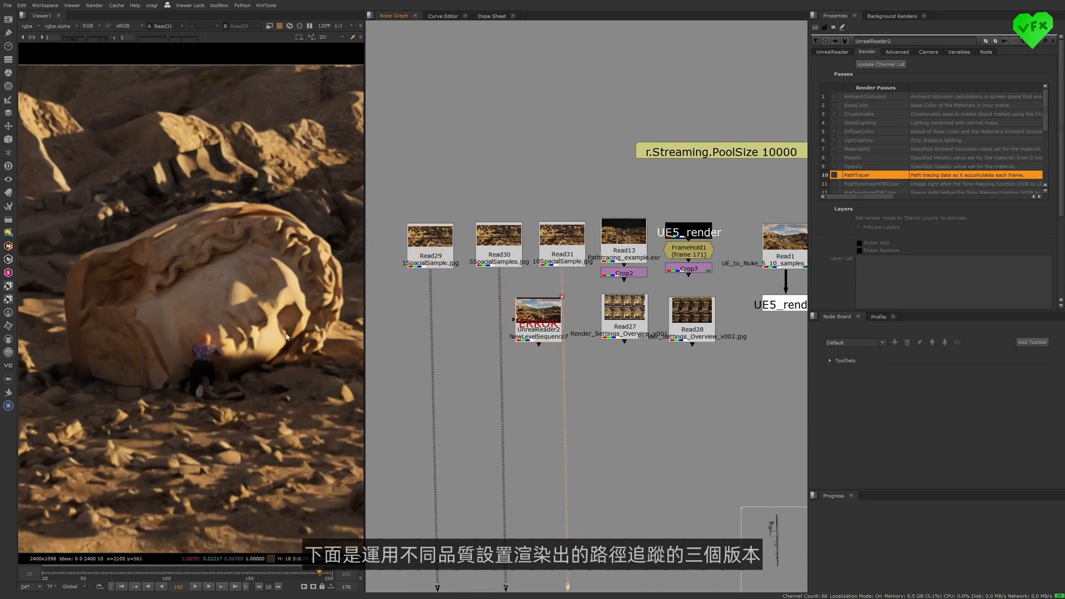
pyautogui.press('1')
pyautogui.press('2')
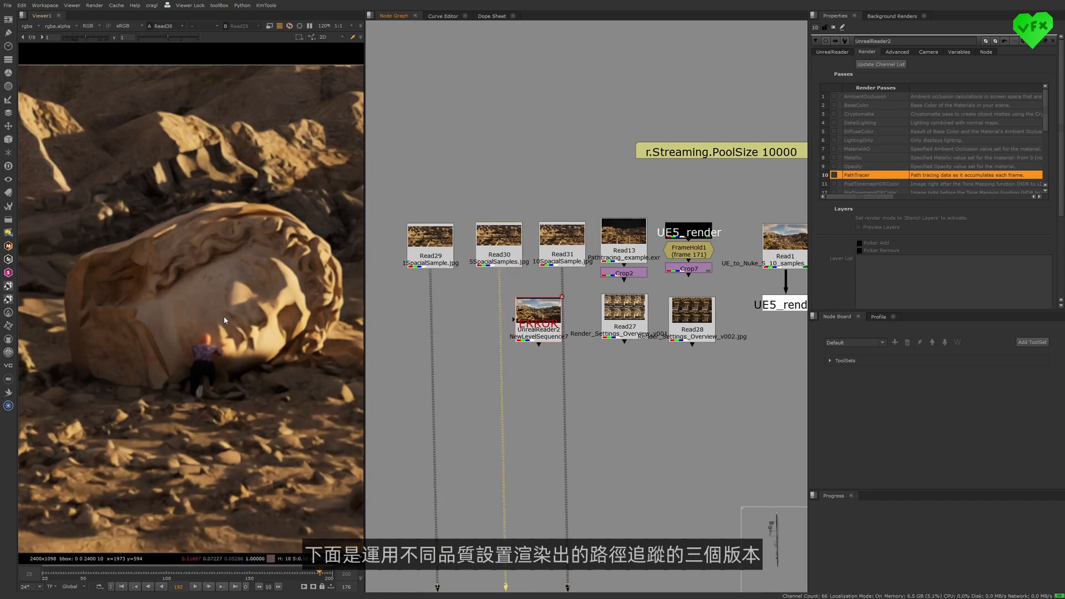
pyautogui.press('3')
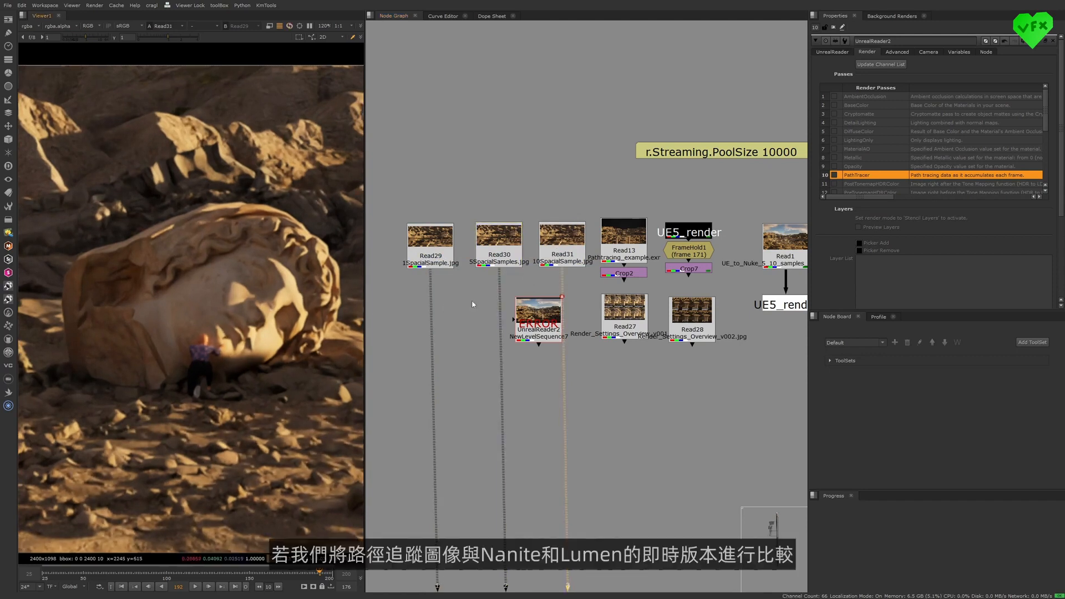
# Compare the path-traced crop Crop2 with the real-time render crop Crop7 in the viewer
pyautogui.click(612, 274)
pyautogui.press('1')
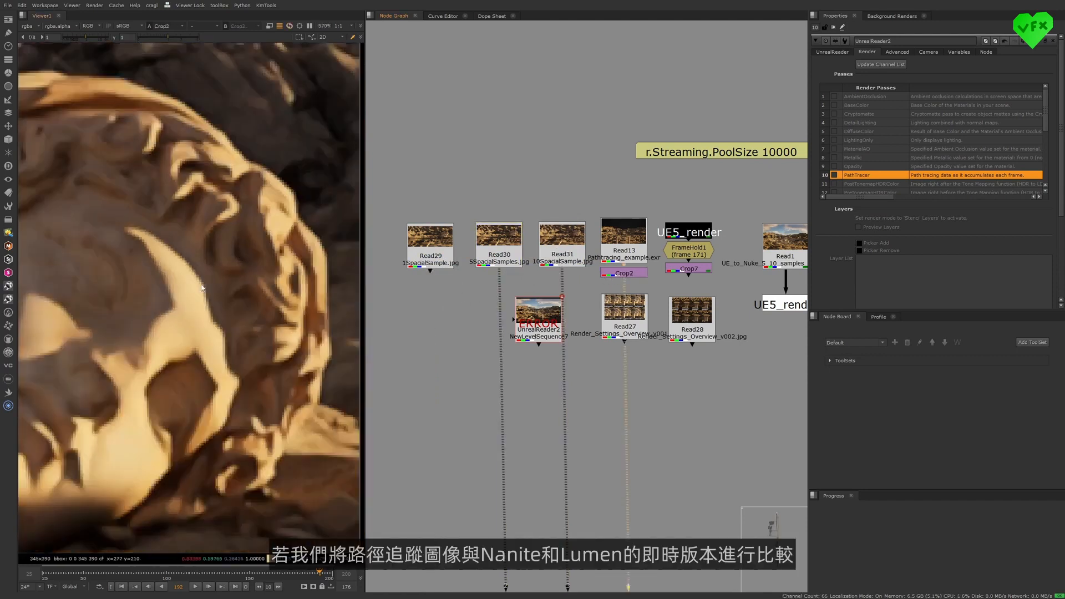
pyautogui.click(688, 269)
pyautogui.press('1')
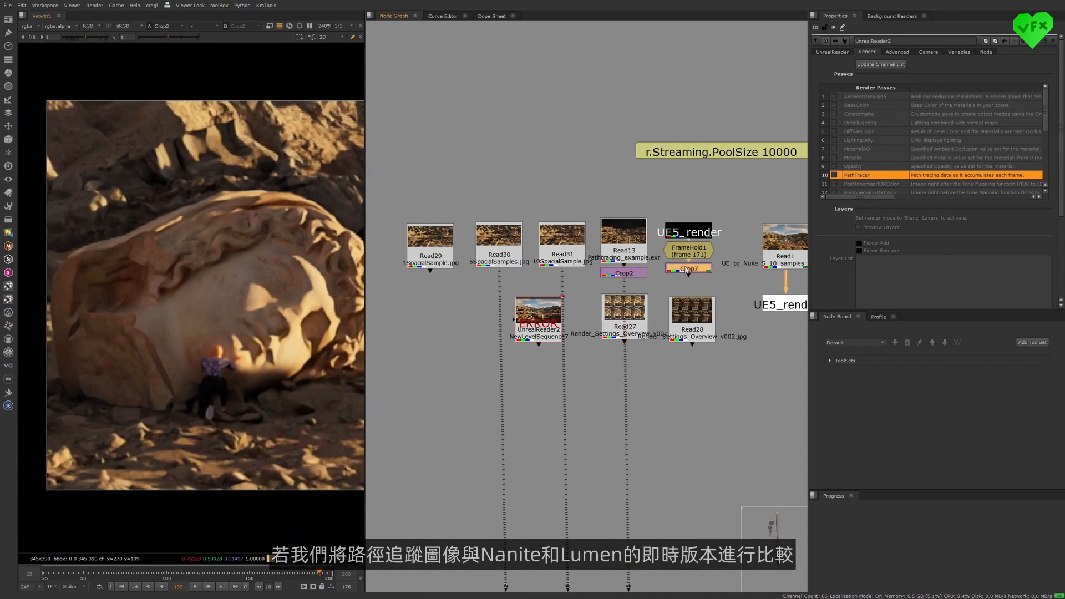
pyautogui.click(628, 273)
pyautogui.press('2')
pyautogui.click(688, 269)
pyautogui.press('3')
pyautogui.moveTo(312, 321); pyautogui.dragTo(304, 324, button='middle')
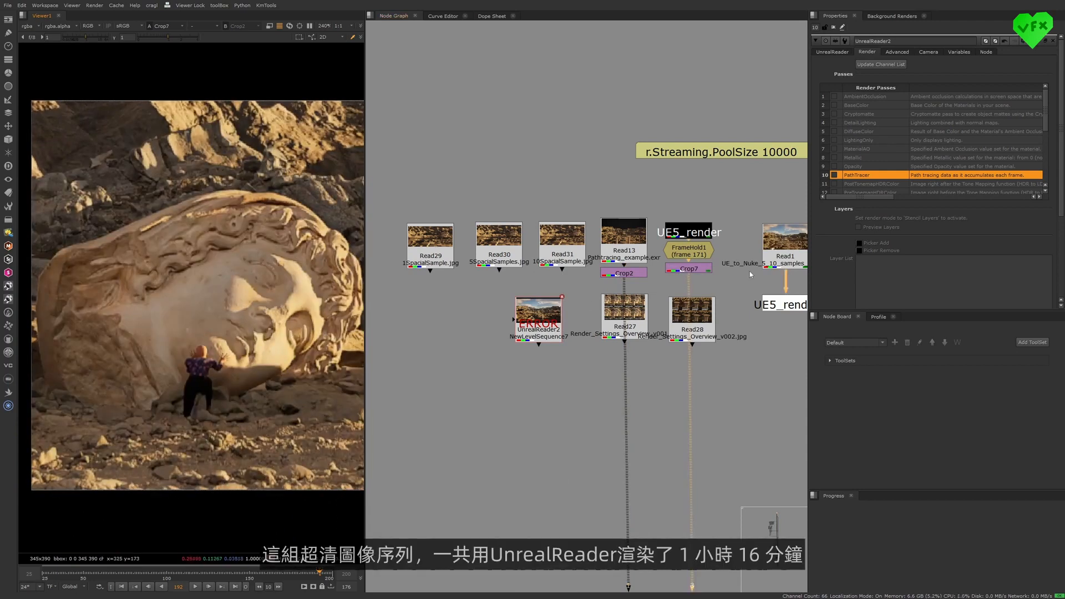
# Show the rendered sequence Read1 in the viewer and inspect it at frames 96 and 153, with a closer look at the latter
pyautogui.moveTo(750, 271); pyautogui.dragTo(619, 285, button='middle')
pyautogui.click(651, 268)
pyautogui.press('1')
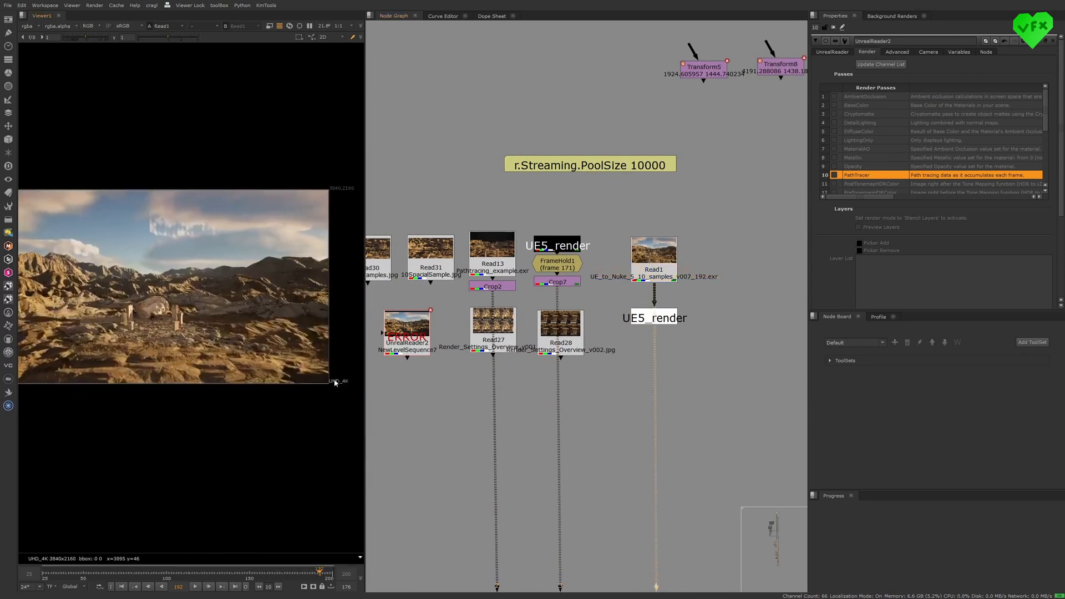
pyautogui.click(160, 572)
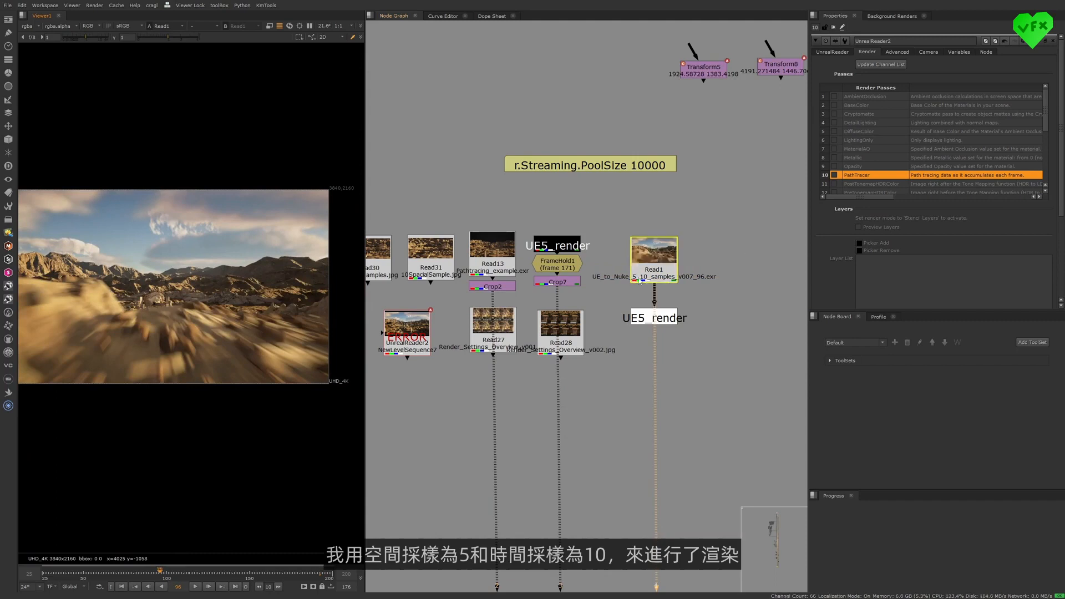
pyautogui.moveTo(207, 578); pyautogui.dragTo(257, 576)
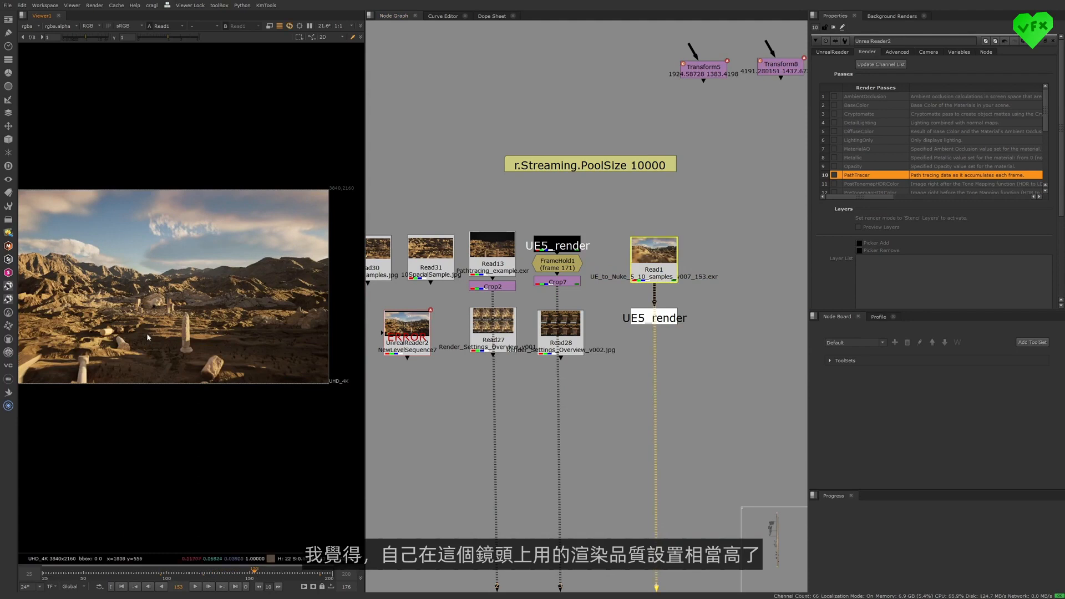
pyautogui.moveTo(133, 322); pyautogui.dragTo(238, 322, button='middle')
pyautogui.scroll(4, 238, 320)
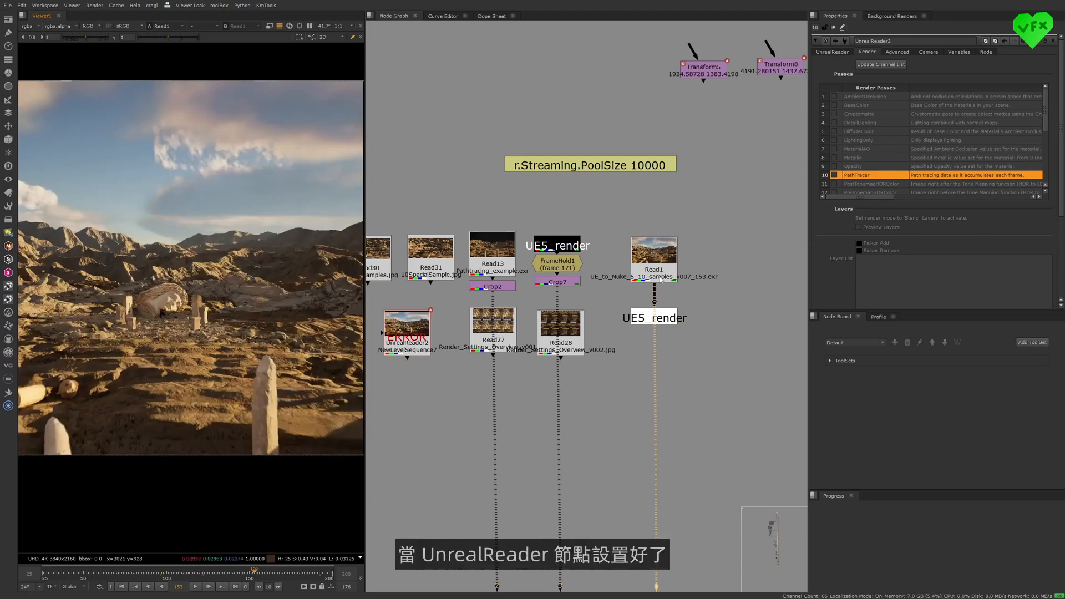
# Review the UnrealReader's main output and write settings, and bring the thank-you note above the backdrop into view
pyautogui.click(835, 52)
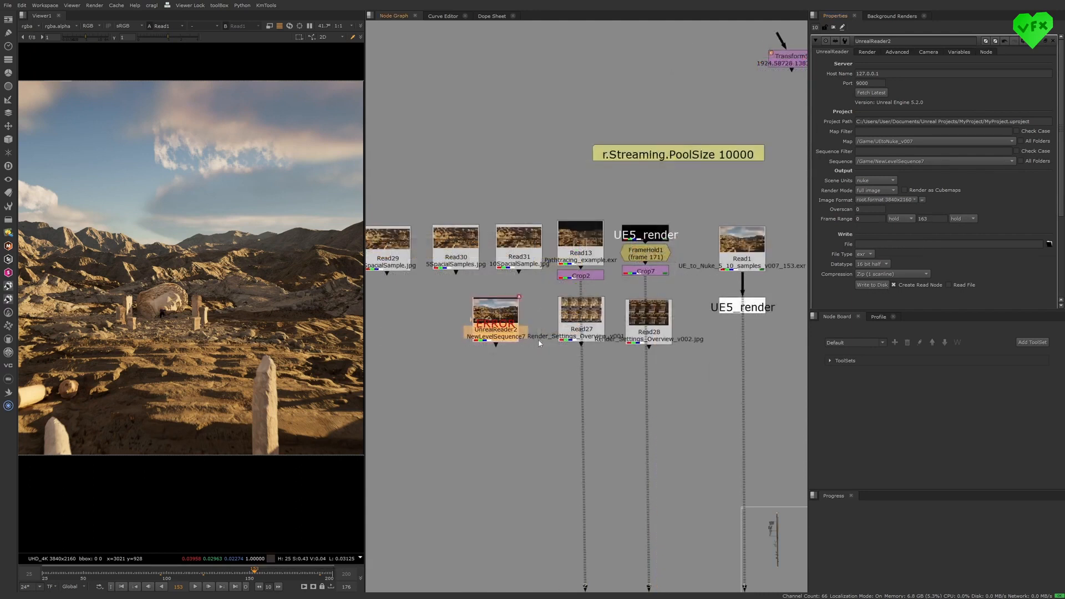
pyautogui.moveTo(539, 342); pyautogui.dragTo(532, 349, button='middle')
pyautogui.moveTo(594, 161); pyautogui.dragTo(535, 323, button='middle')
pyautogui.moveTo(599, 182); pyautogui.dragTo(444, 291, button='middle')
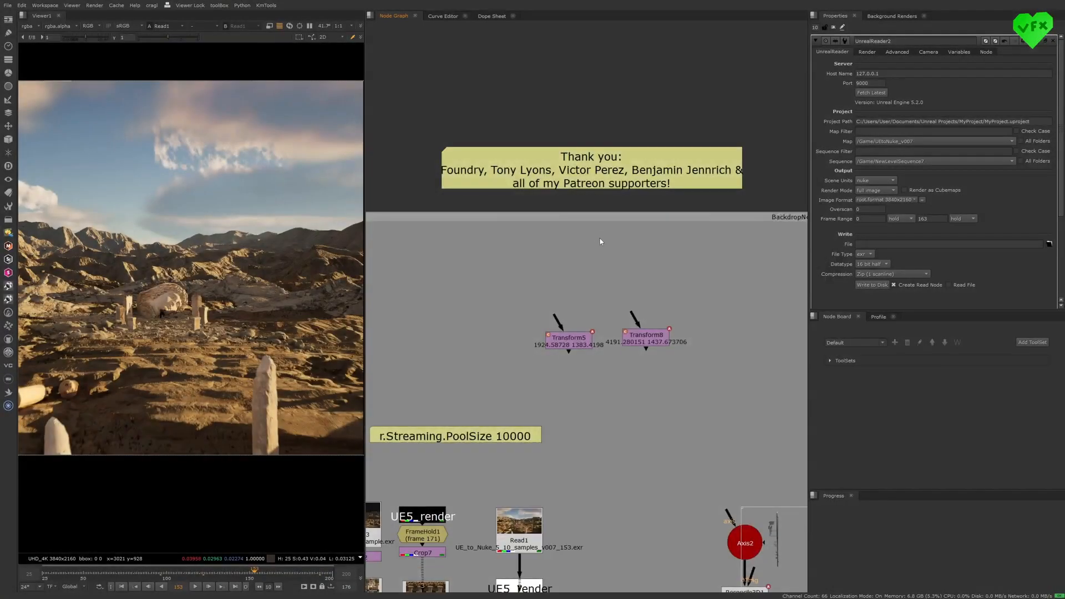
pyautogui.moveTo(599, 240); pyautogui.dragTo(595, 247, button='middle')
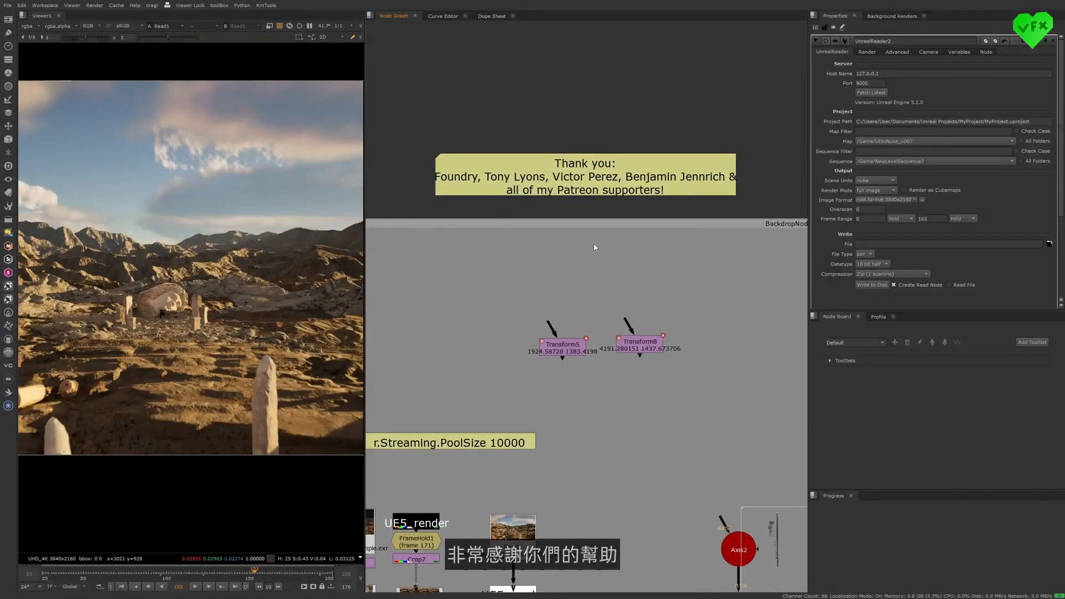